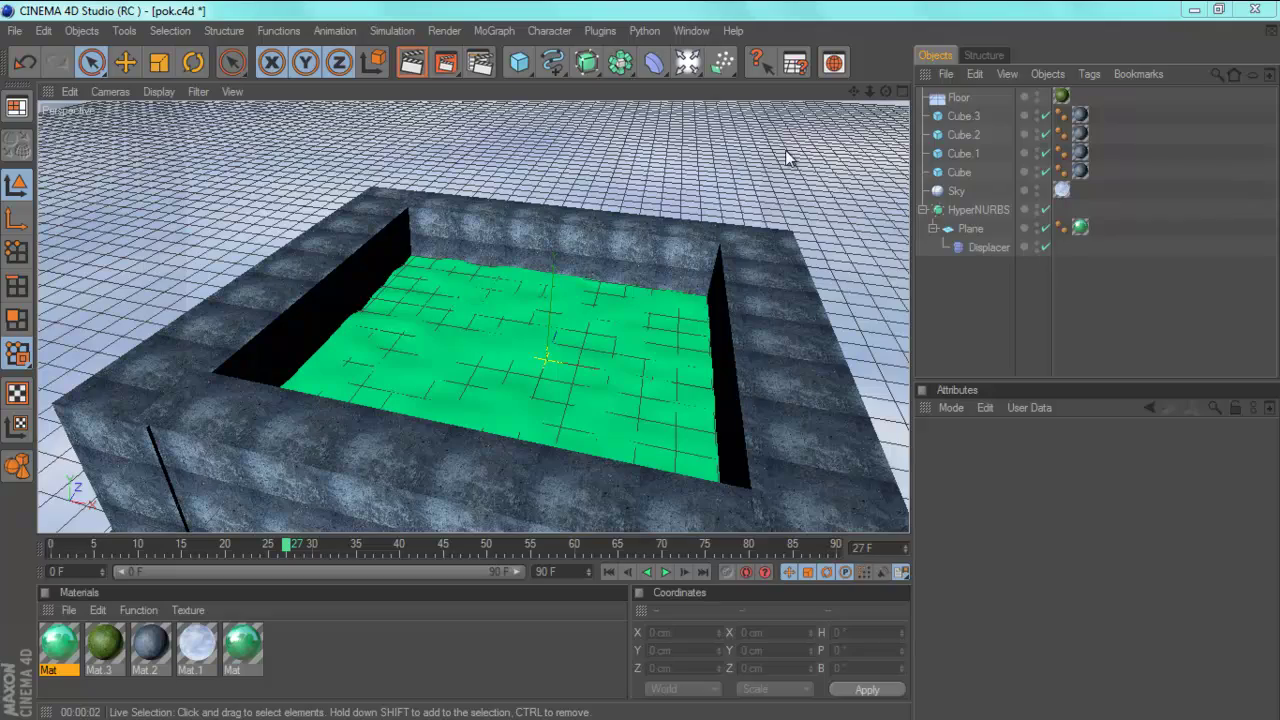
Step: Render a preview of the stone pool scene in the perspective view, looking down on the green water
mouse_move(642, 353)
alt+mouse_down()
mouse_move(614, 445)
mouse_move(550, 569)
mouse_move(647, 346)
mouse_move(645, 292)
mouse_move(637, 397)
mouse_move(638, 346)
alt+mouse_up()
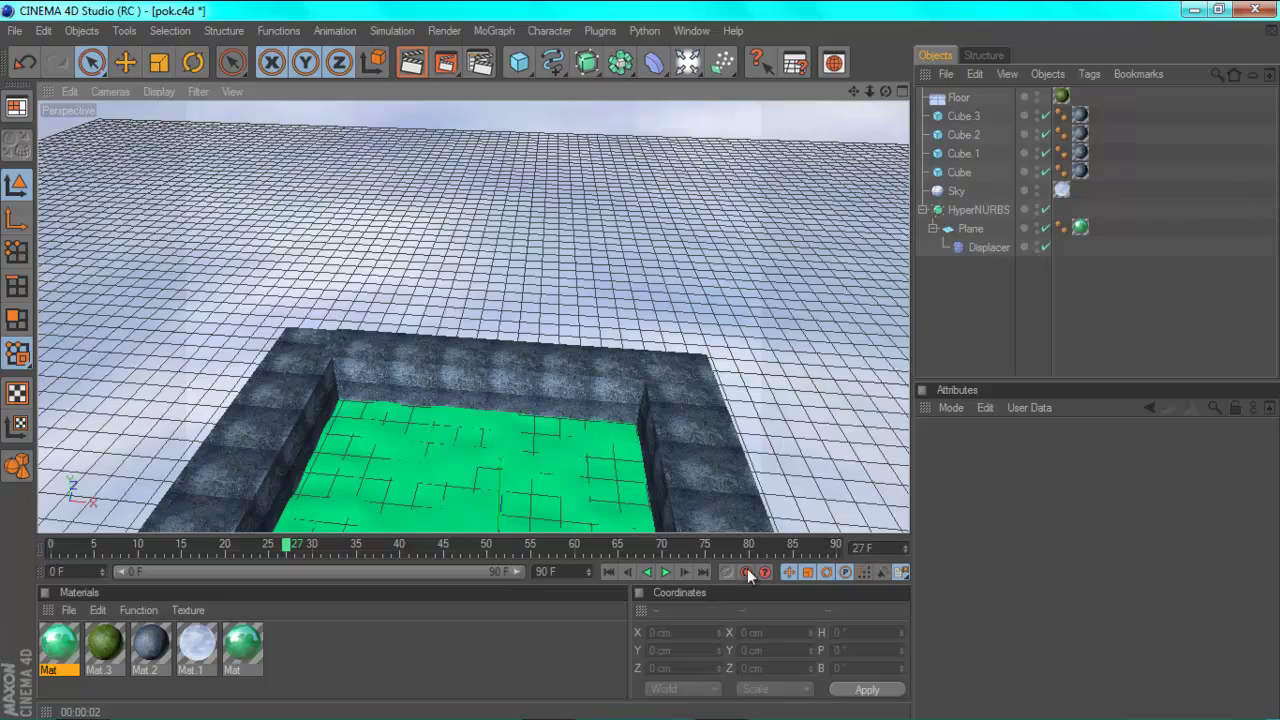
alt+drag(642, 351, 646, 366)
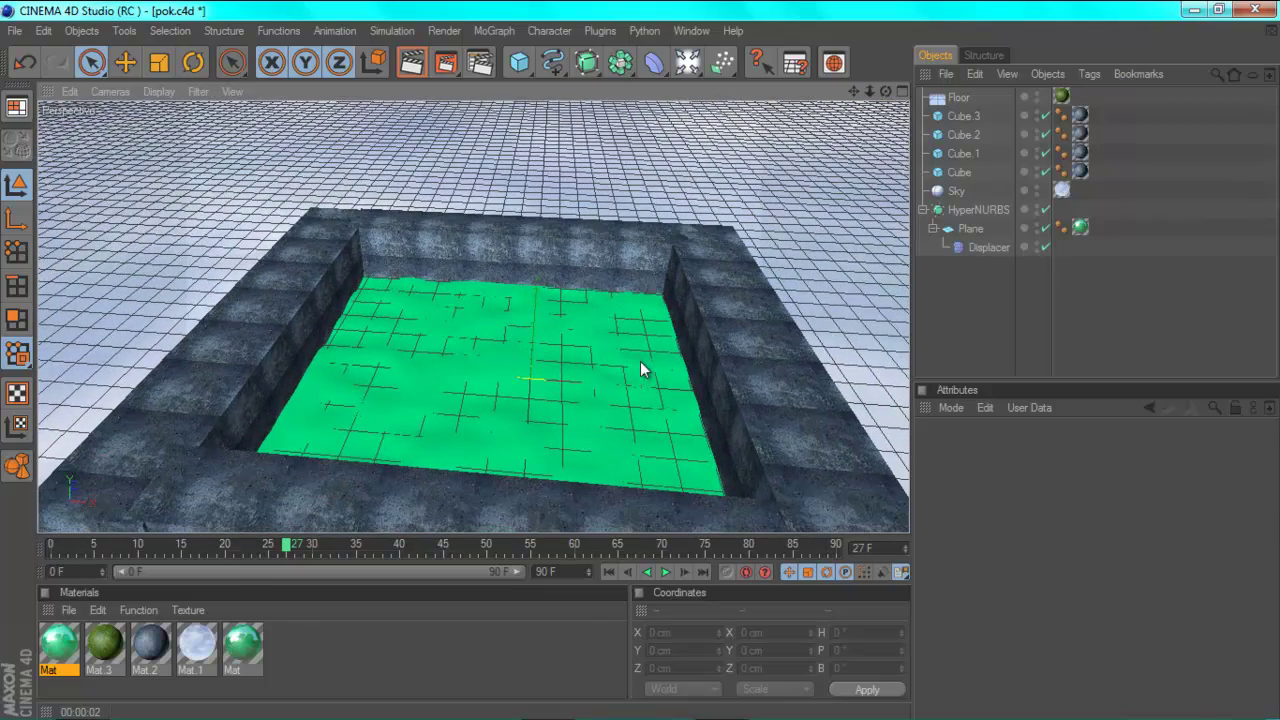
click(412, 64)
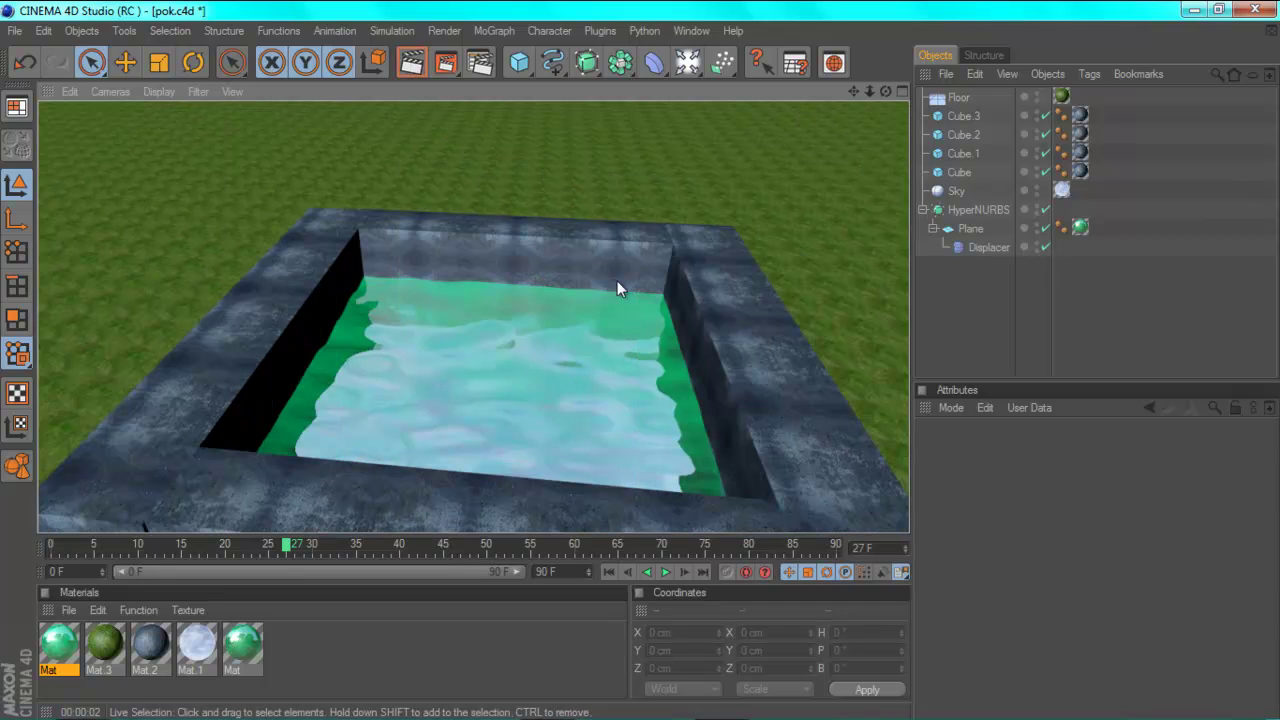
click(653, 161)
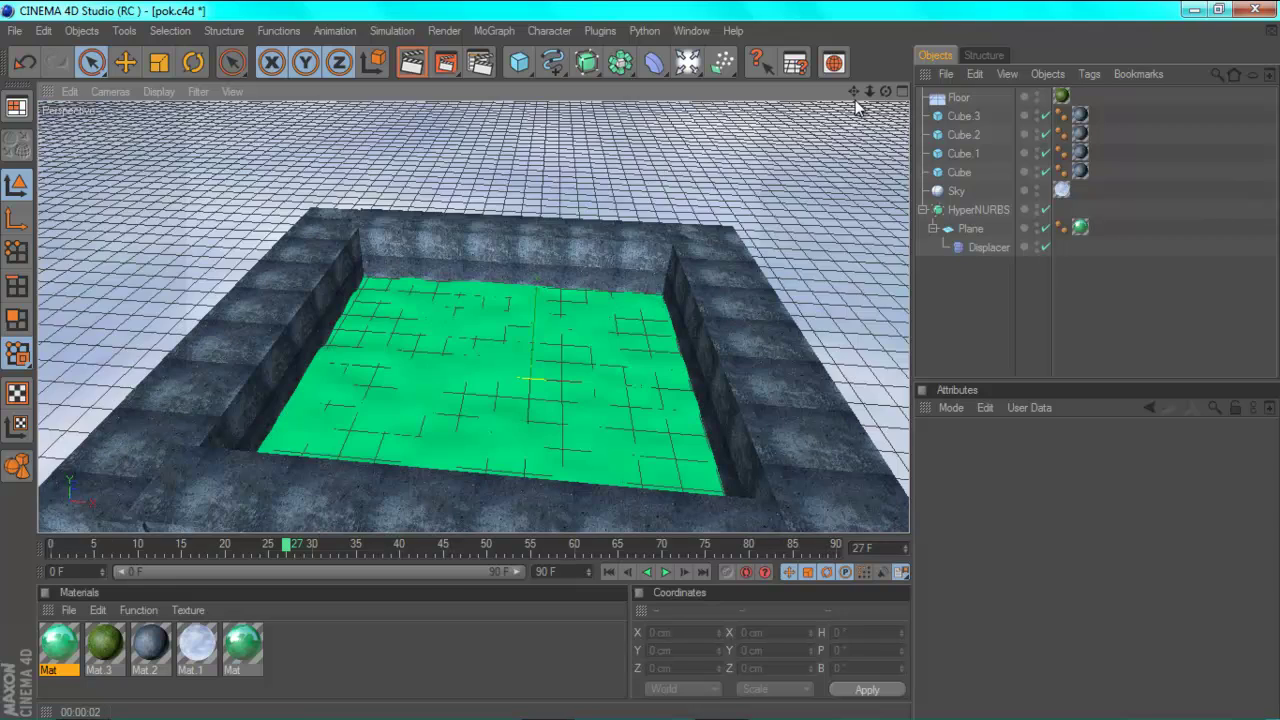
Step: Create a new empty scene document
key(ctrl+d)
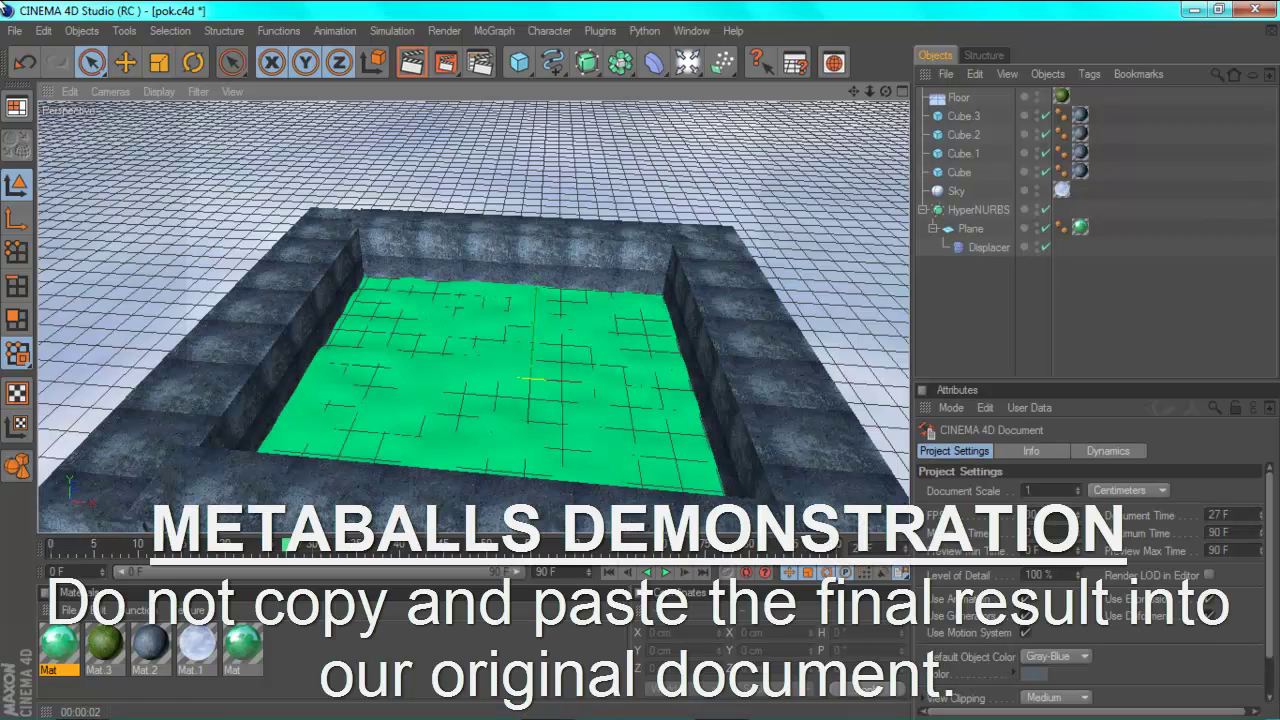
click(17, 31)
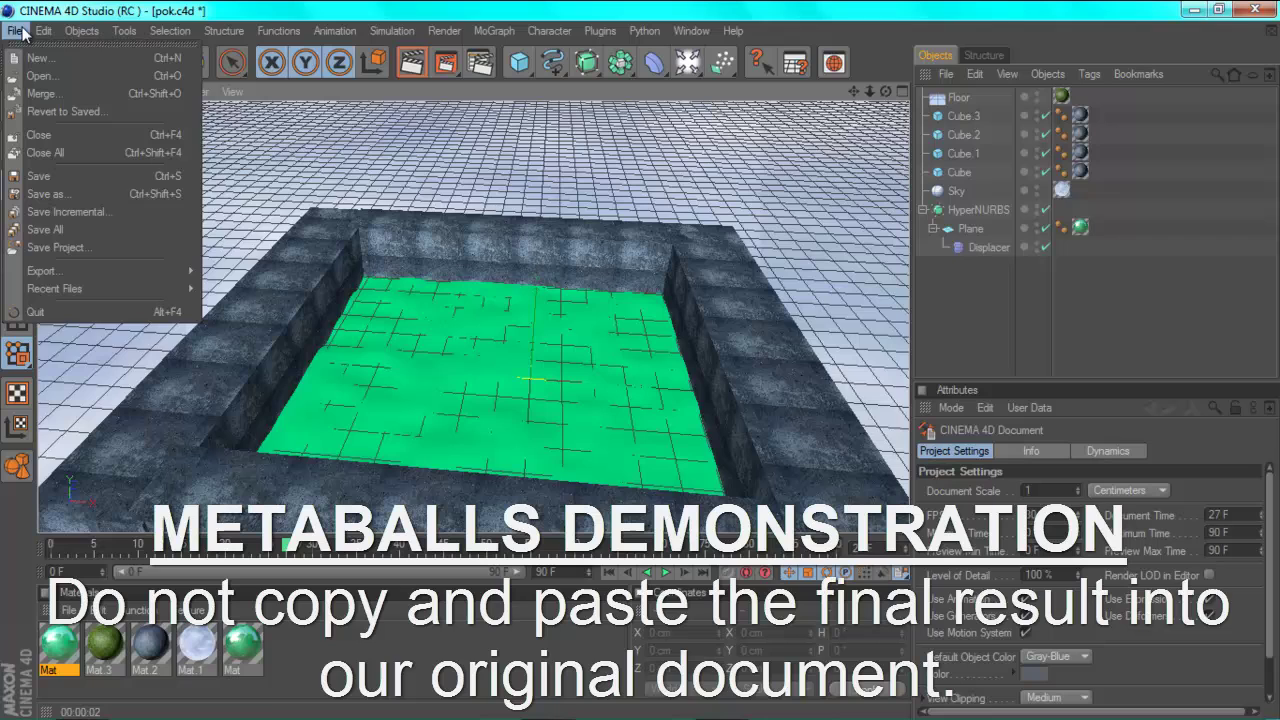
click(38, 58)
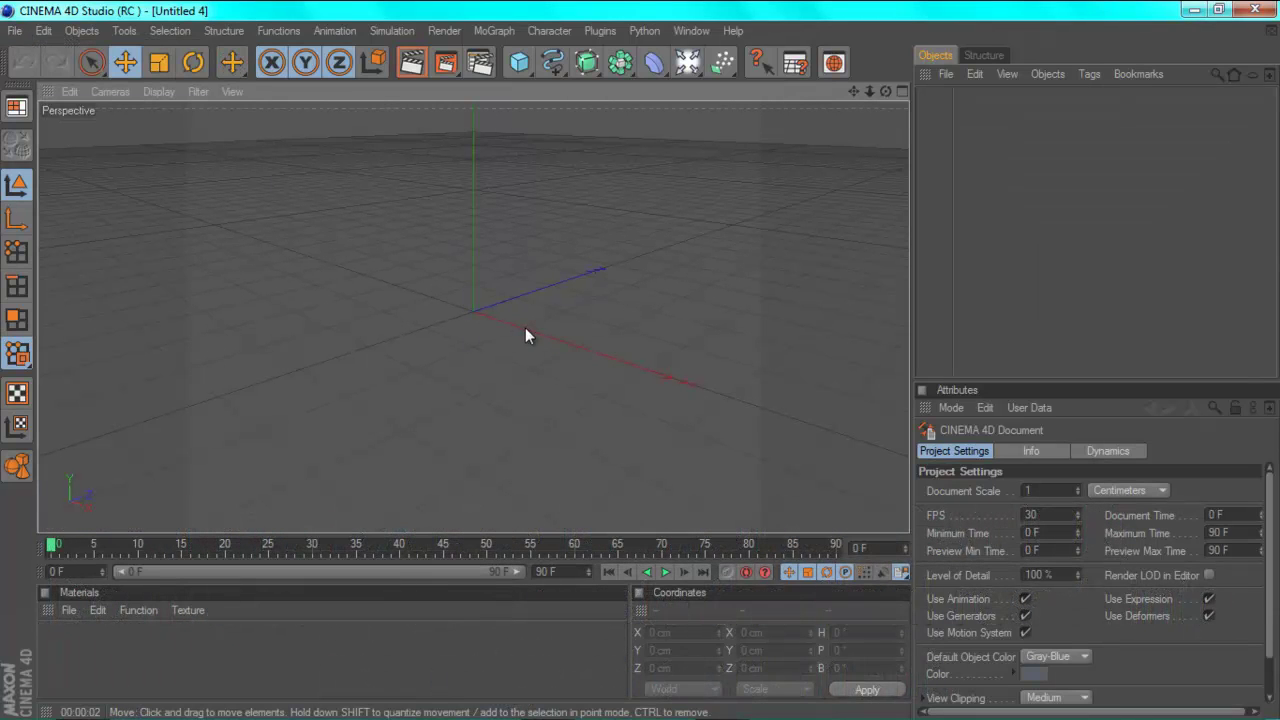
Step: Add a sphere primitive and paste four copies of it
click(524, 60)
click(638, 86)
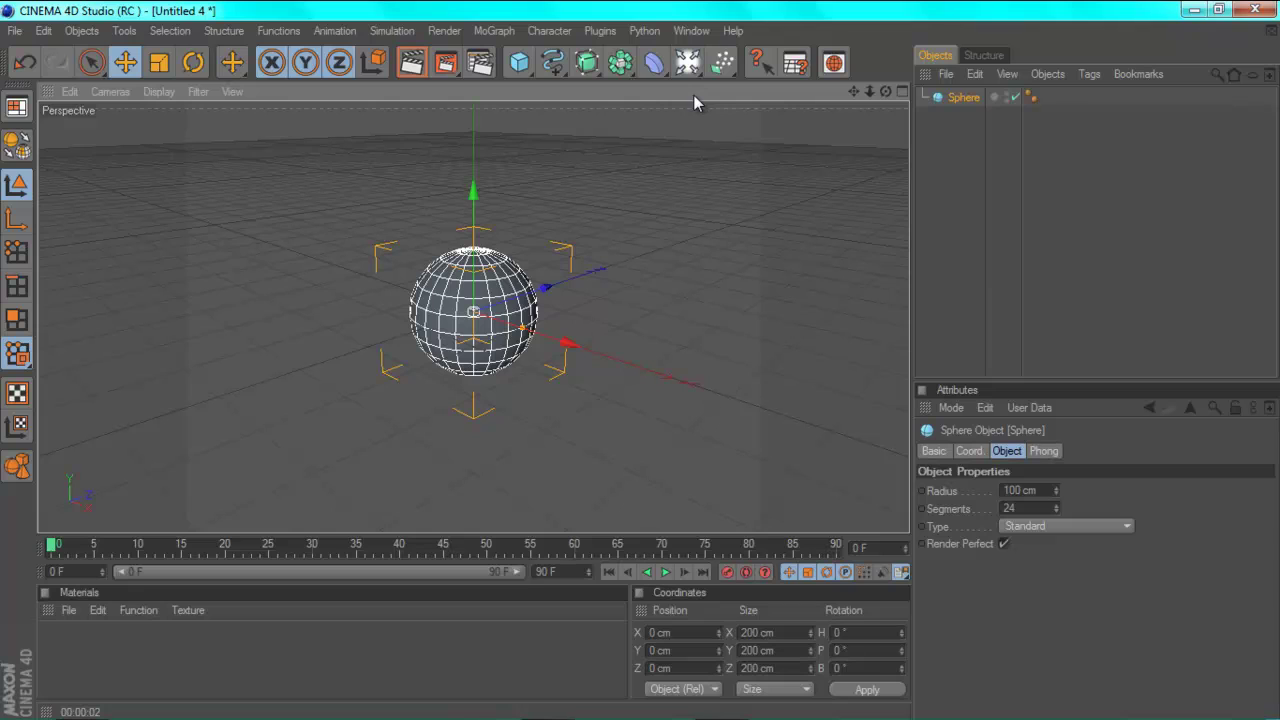
key(ctrl+c)
key(ctrl+v)
key(ctrl+v)
key(ctrl+v)
key(ctrl+v)
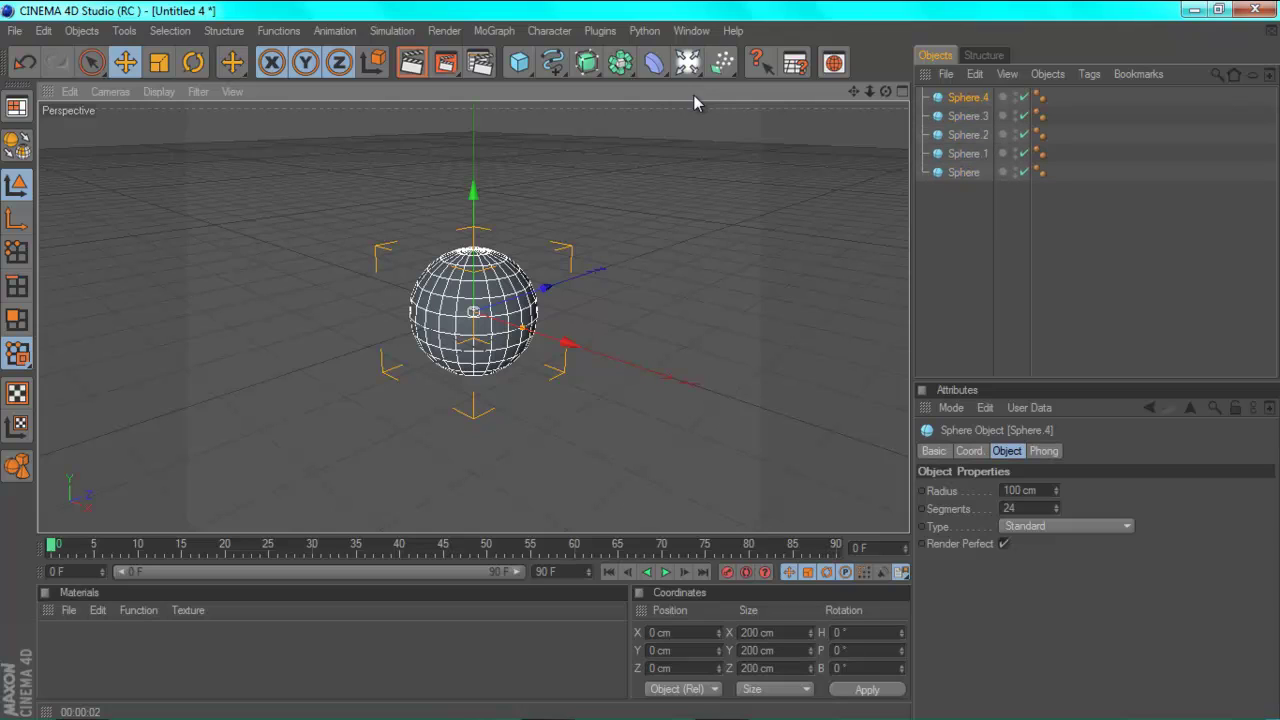
Step: Select all five spheres and scale them down uniformly to a radius of about 47 cm
click(967, 134)
shift+click(950, 172)
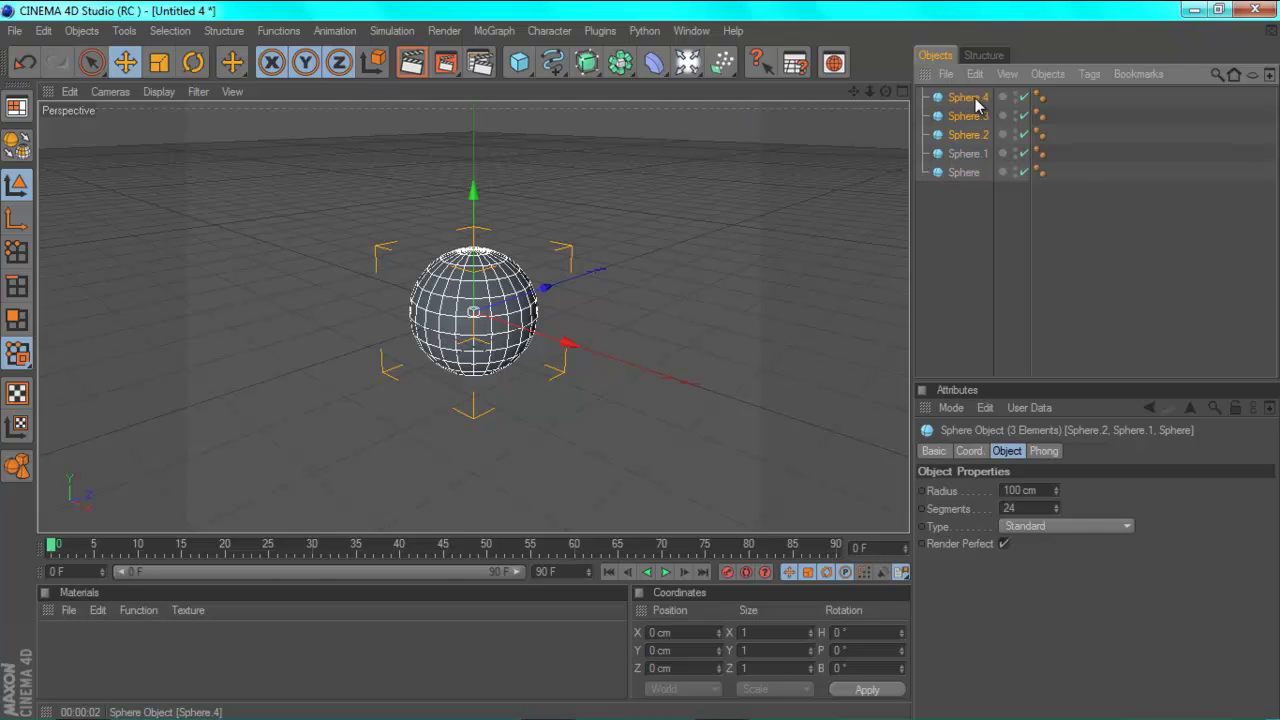
click(974, 191)
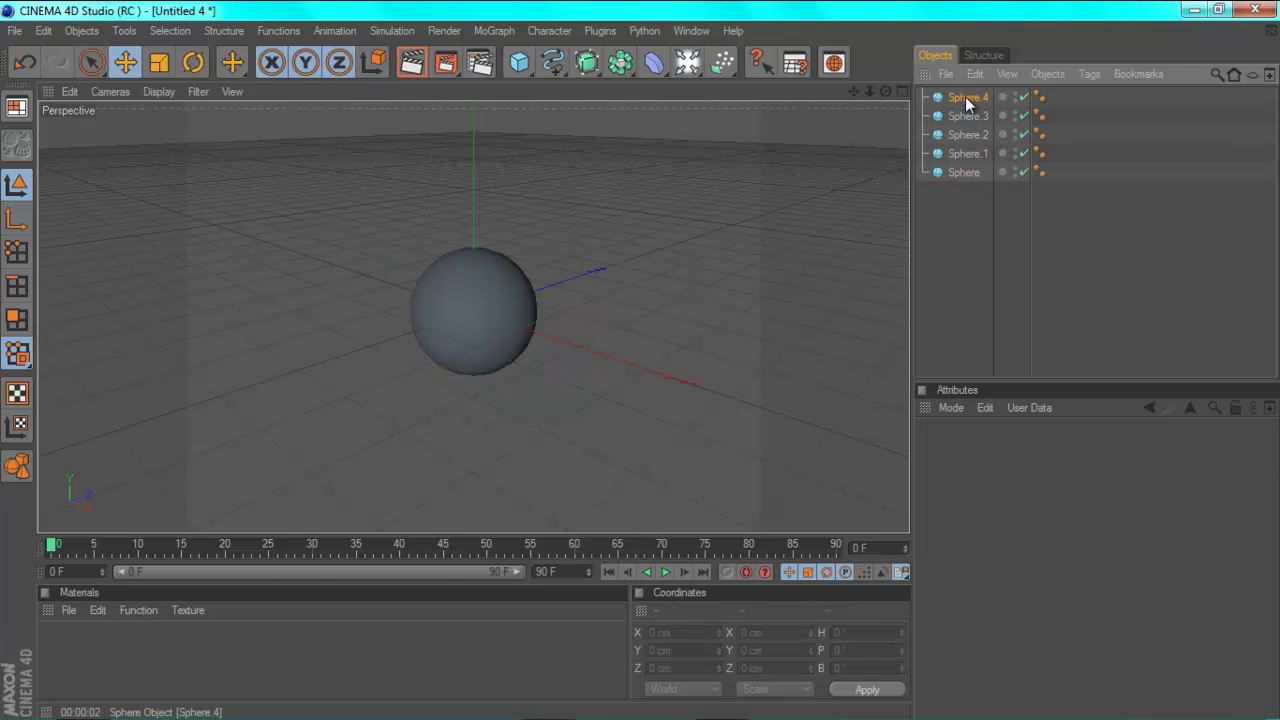
click(966, 98)
shift+click(966, 176)
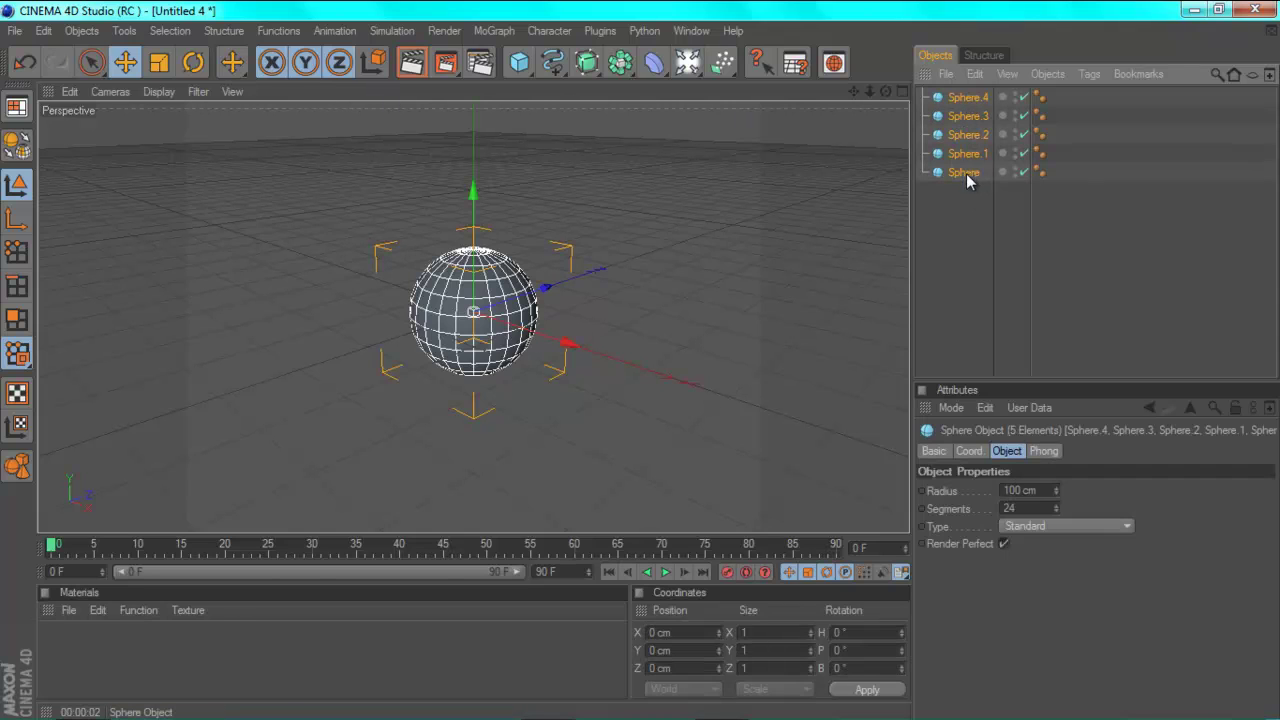
click(159, 62)
drag(600, 350, 641, 364)
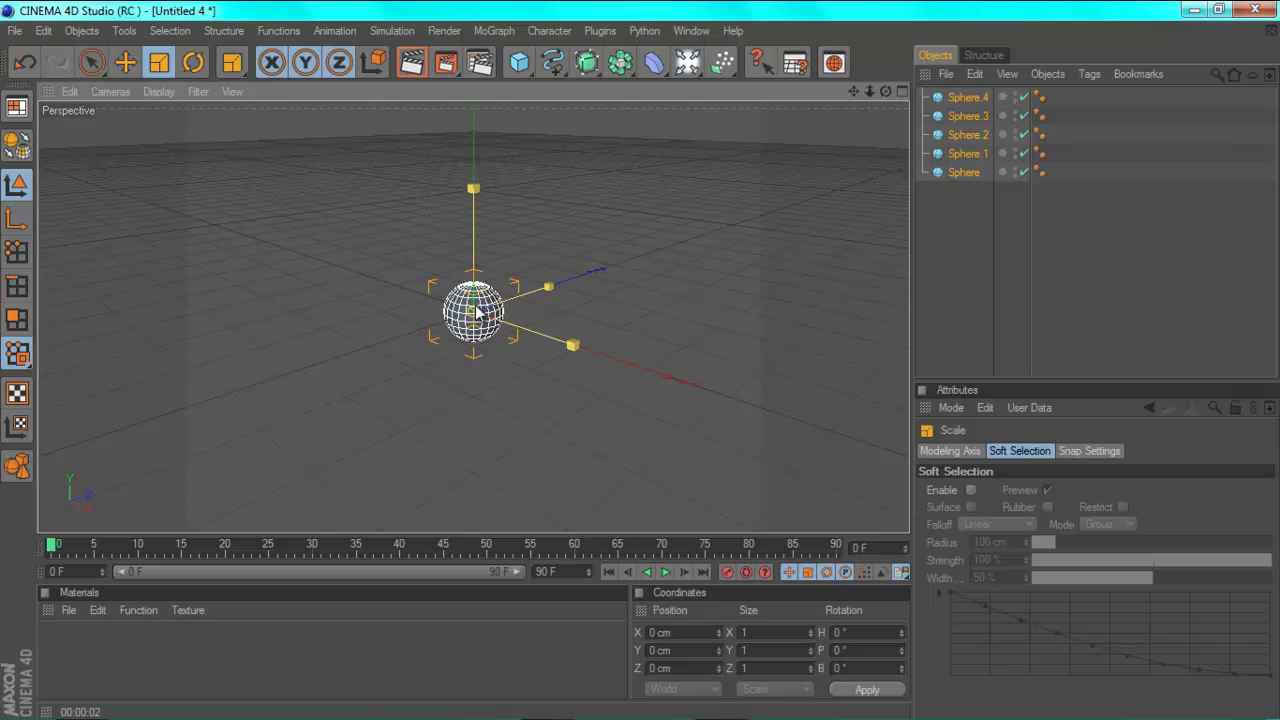
click(597, 252)
Step: In the Top view, move Sphere.1 along the X axis to about 100 cm
drag(886, 92, 514, 257)
click(903, 92)
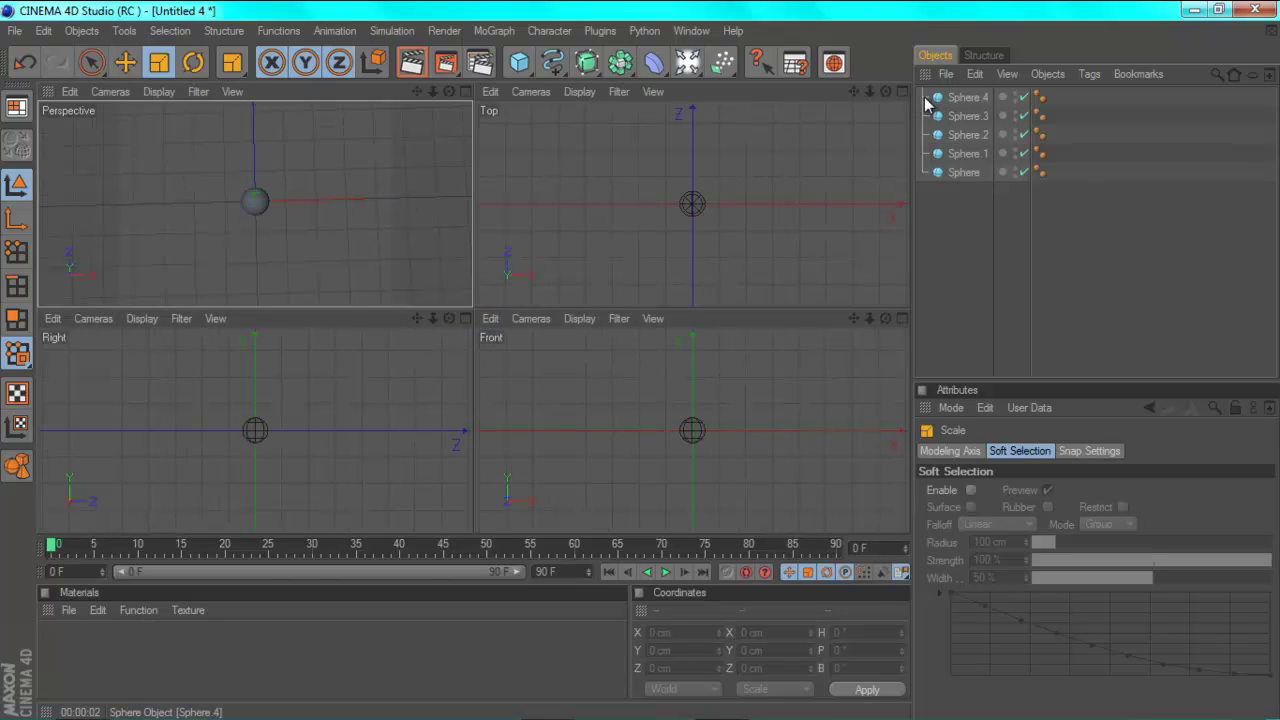
click(902, 91)
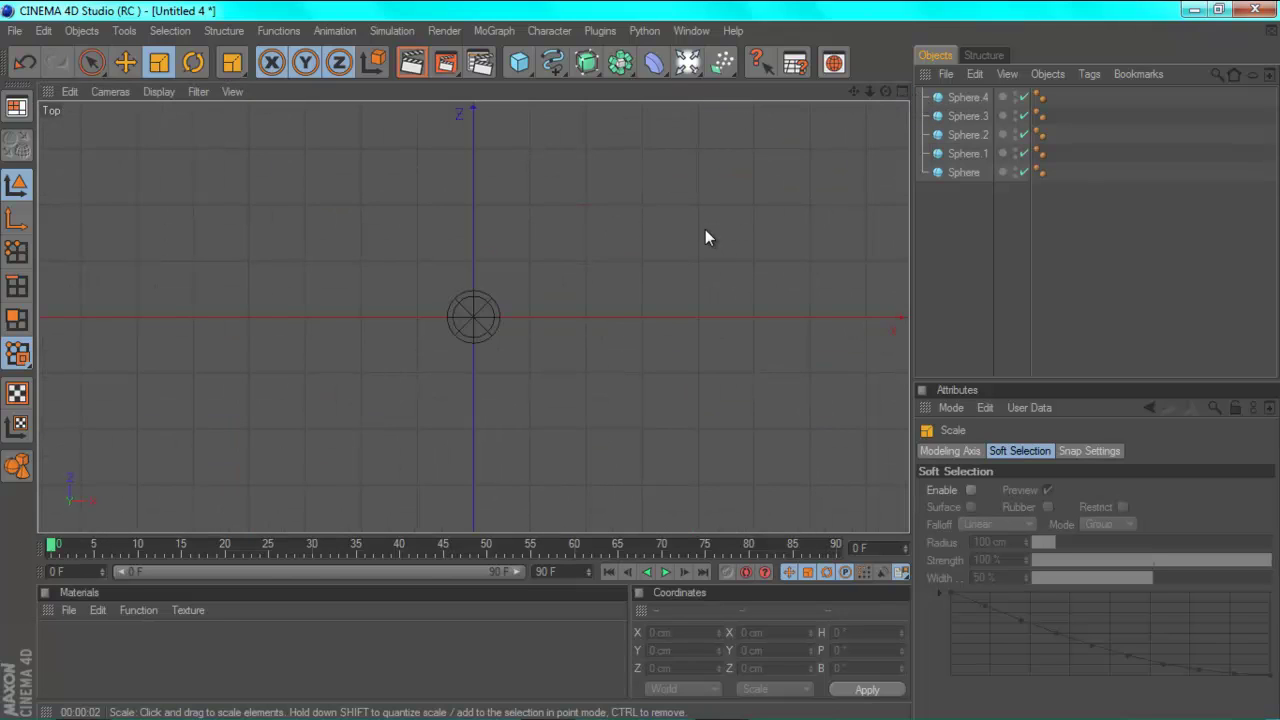
click(966, 154)
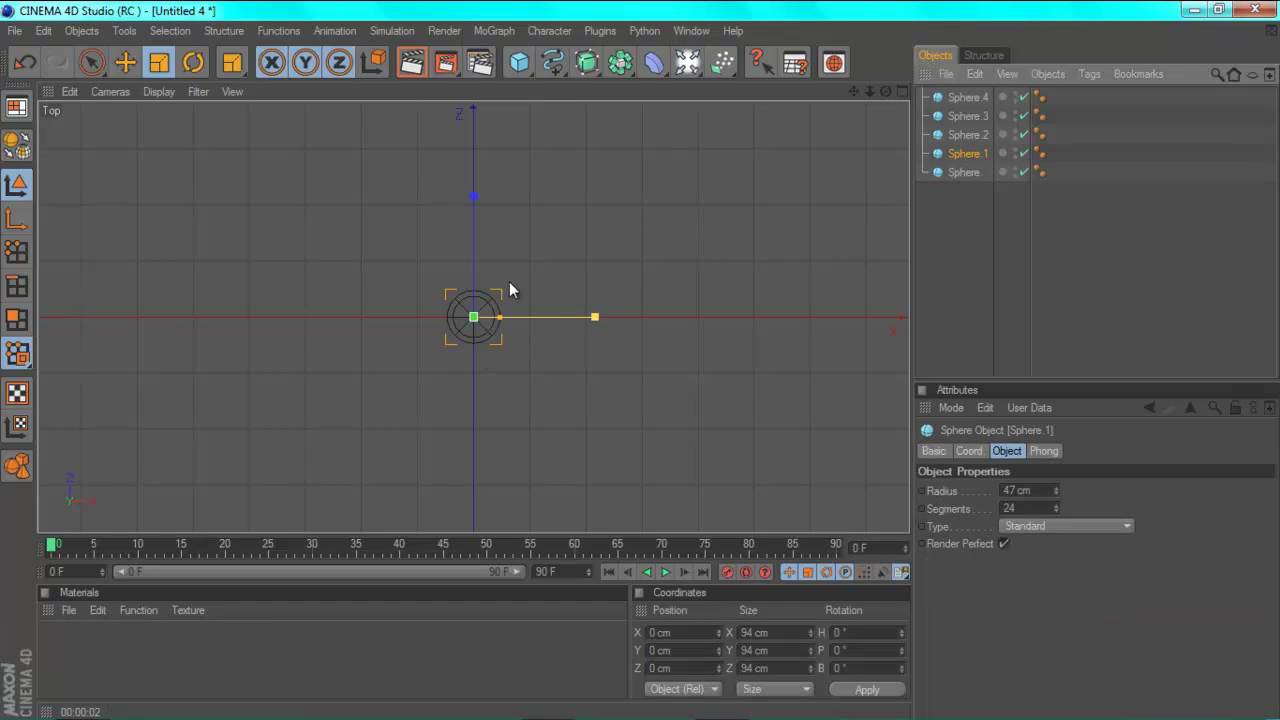
key(e)
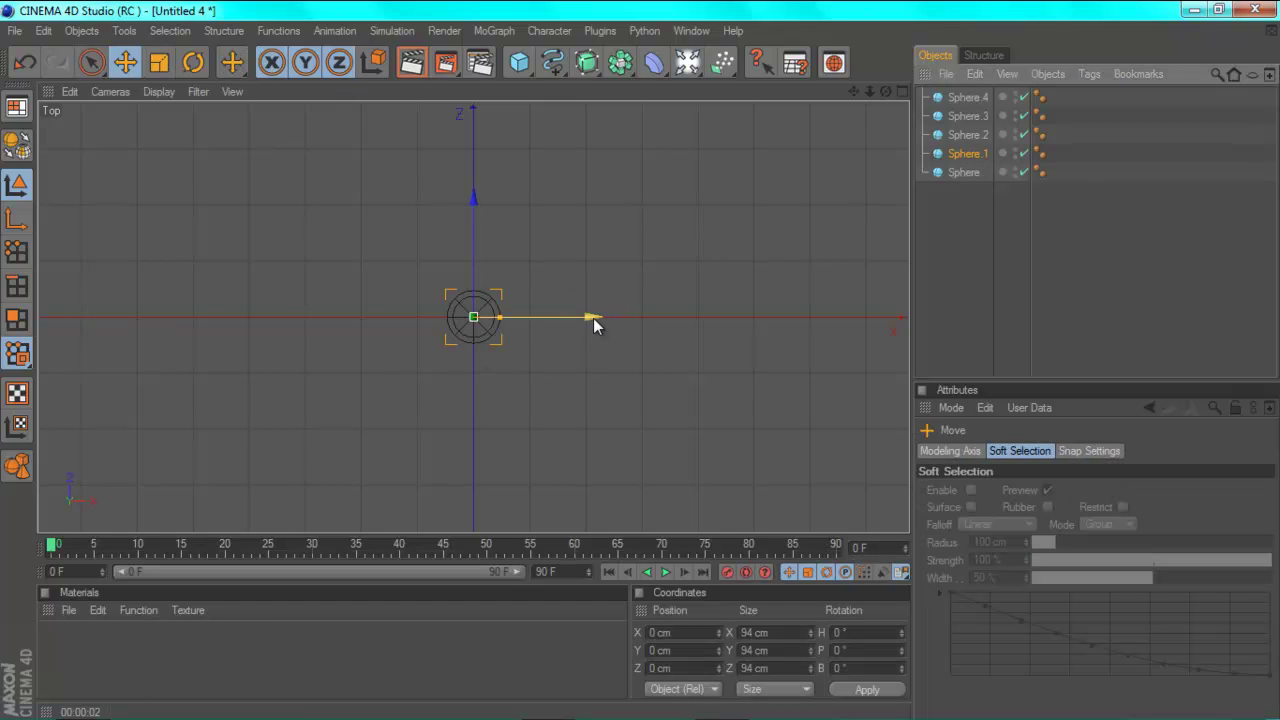
drag(593, 318, 639, 361)
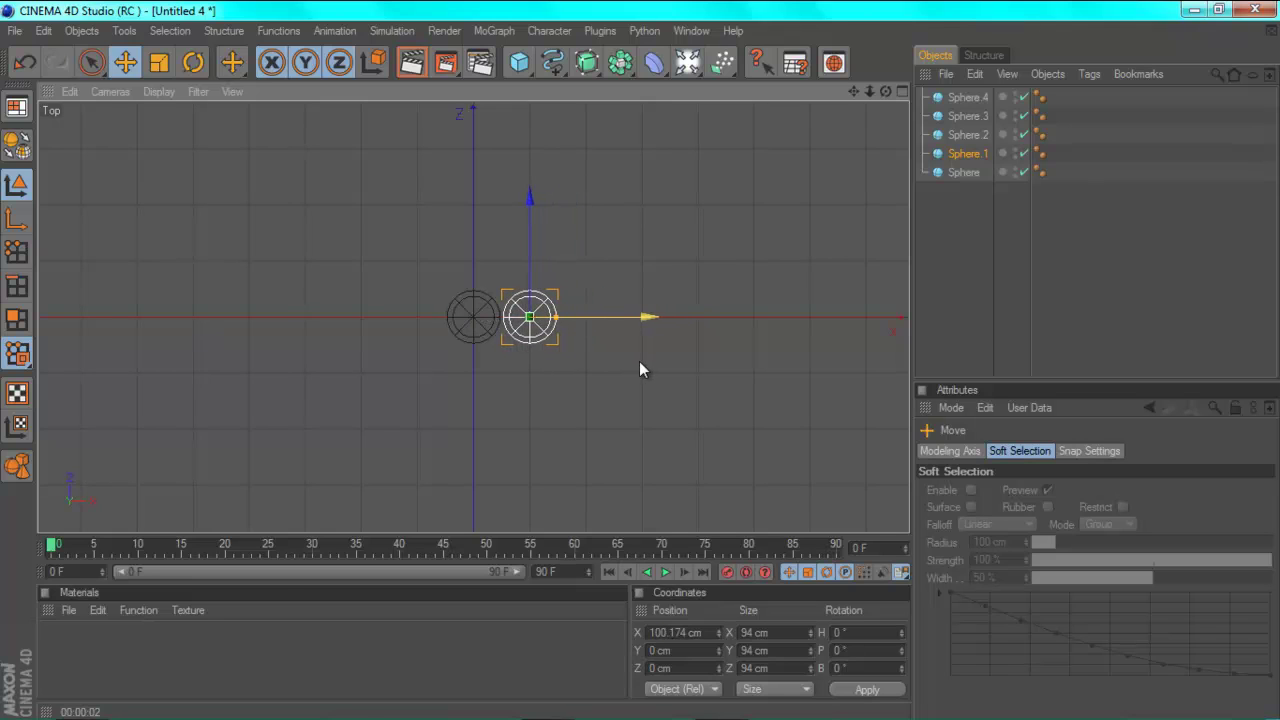
Step: Move Sphere.2 to about 115 cm along Z, Sphere.3 along negative X and Sphere.4 along negative Z around the central sphere
click(966, 134)
drag(475, 197, 640, 361)
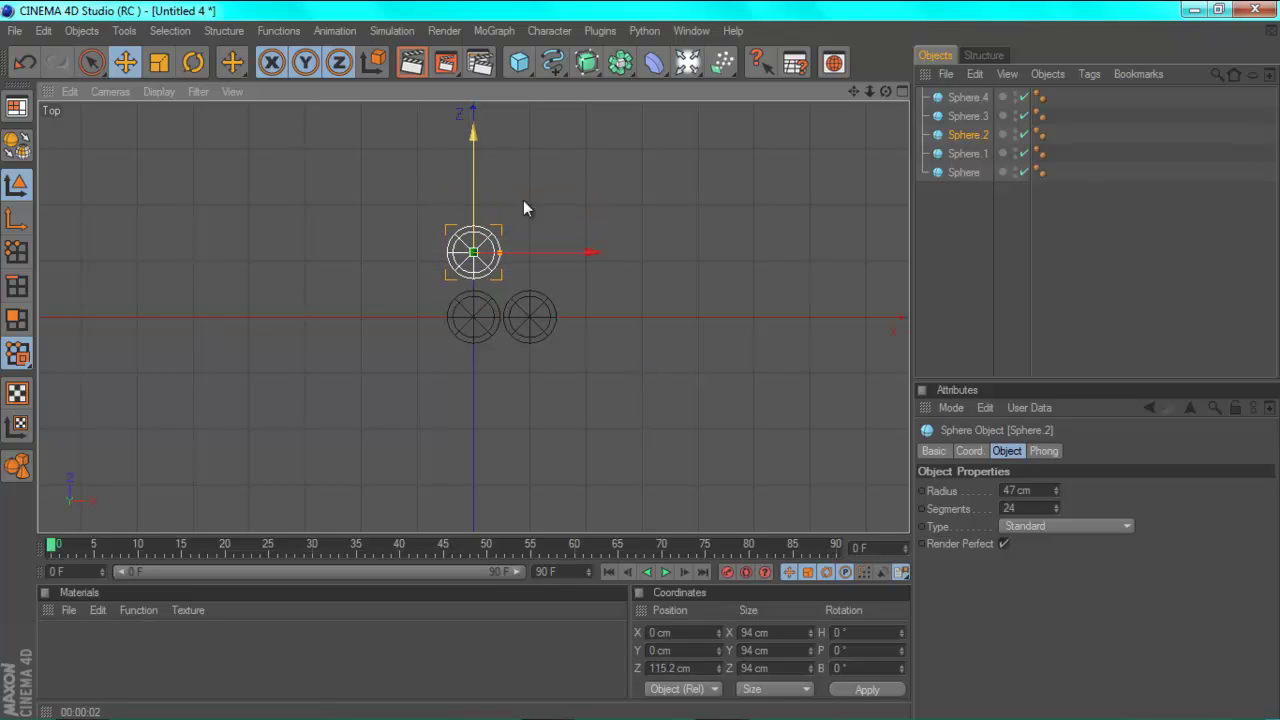
click(966, 116)
drag(590, 317, 640, 361)
click(966, 97)
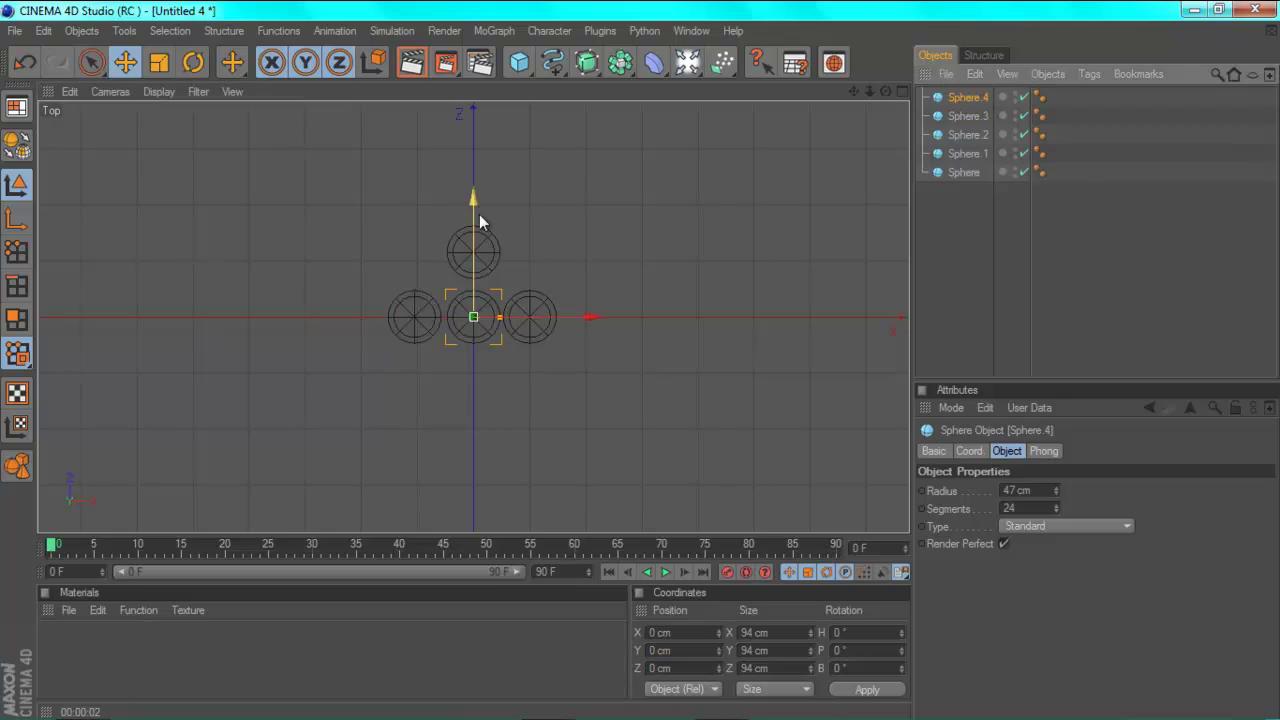
drag(474, 200, 640, 363)
Step: Adjust Sphere.3 to about -102 cm in X and Sphere.2 to about 102 cm in Z, beside the central sphere
click(414, 318)
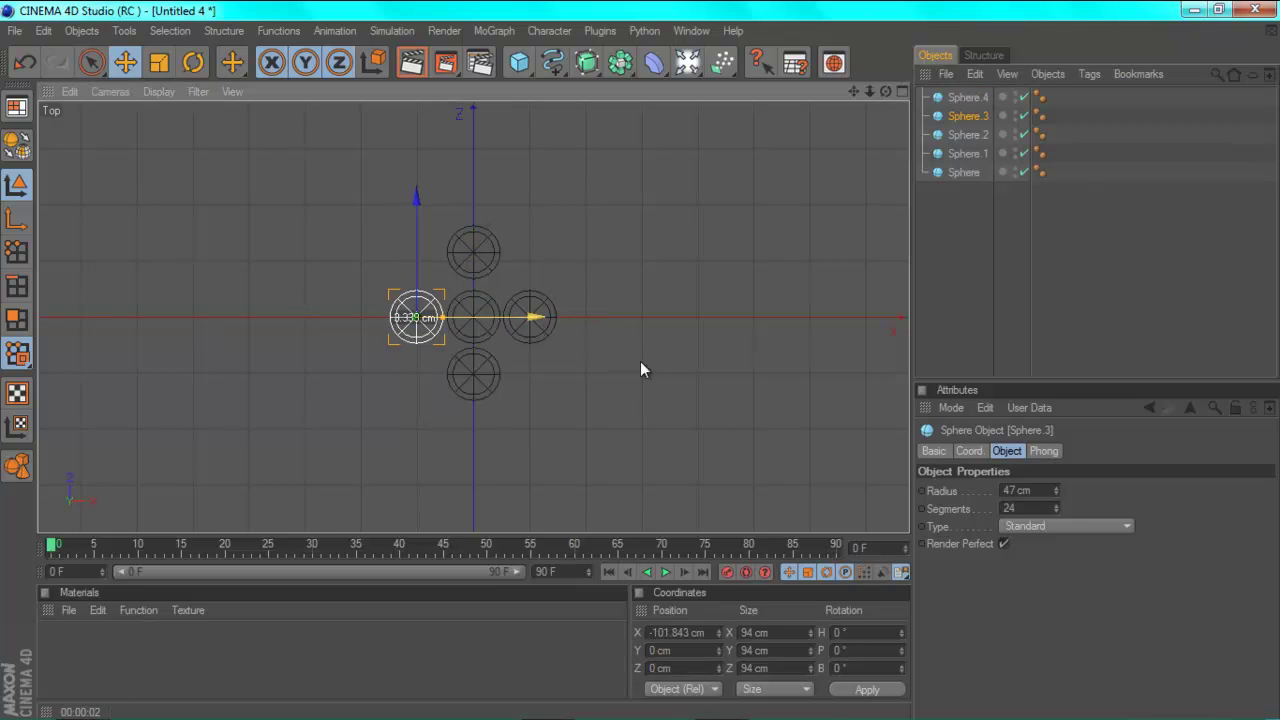
click(473, 245)
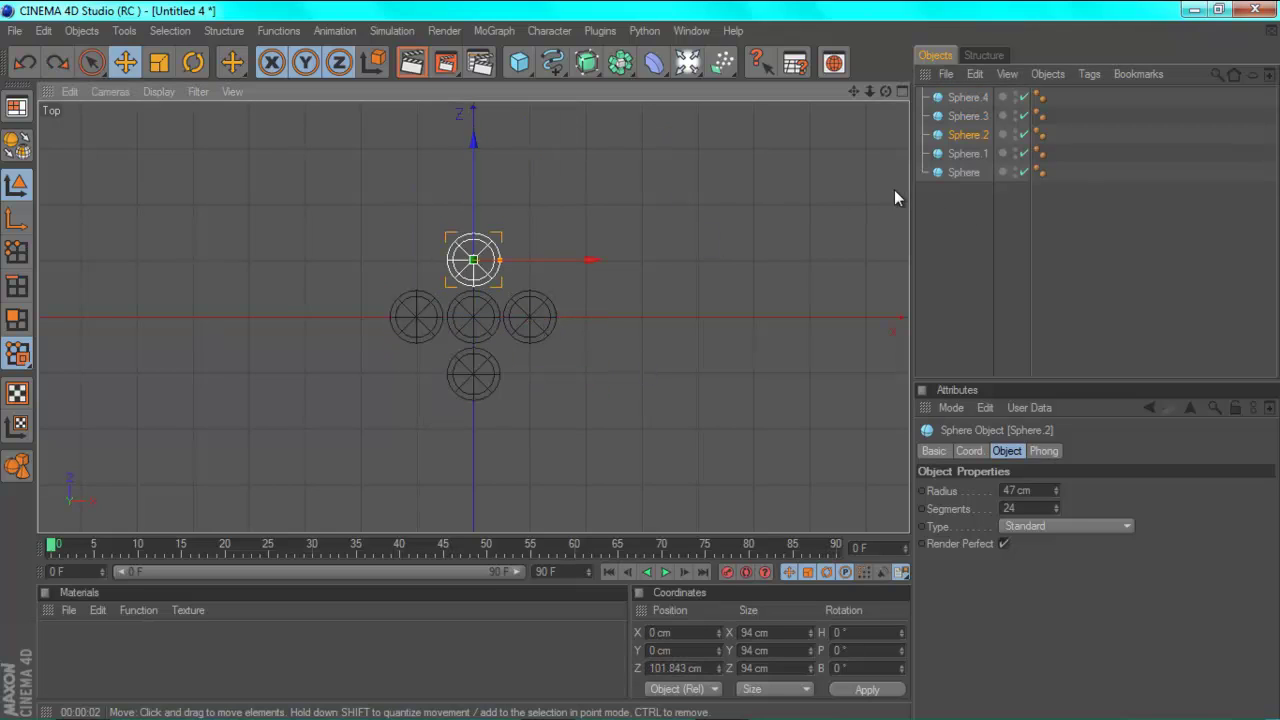
click(978, 220)
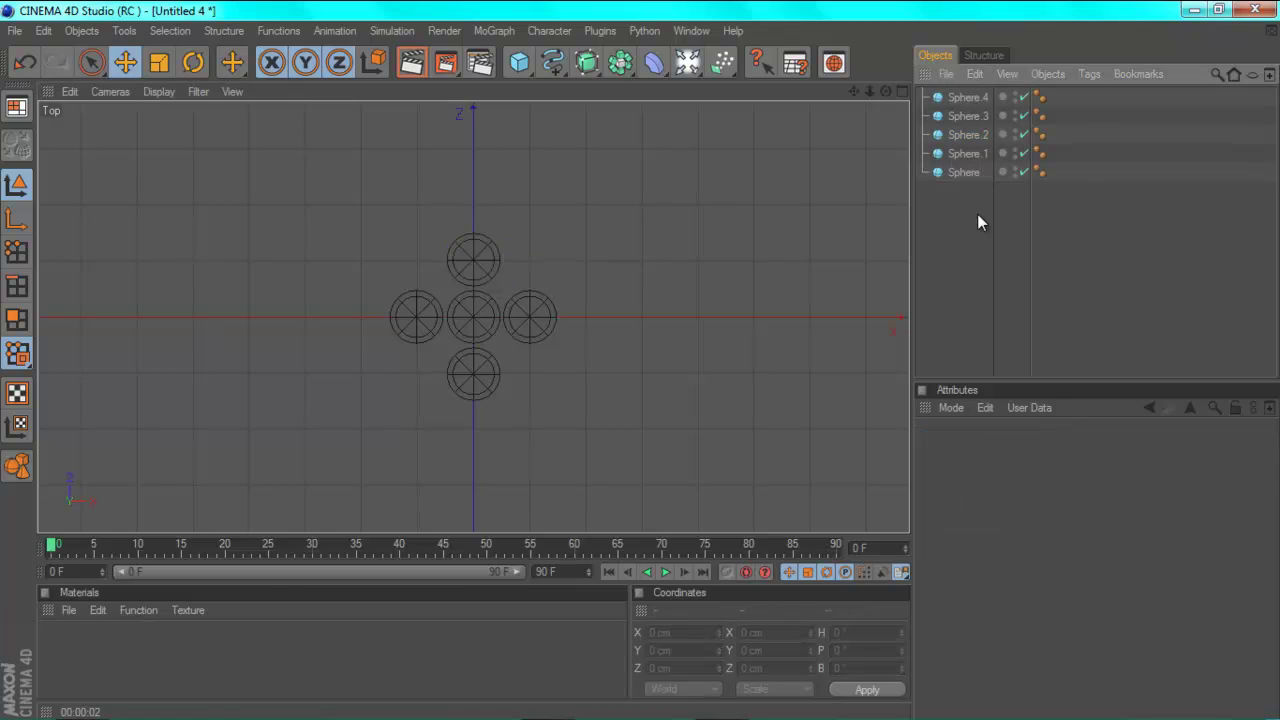
Step: Return to the full Perspective view and add a Metaball object
click(901, 91)
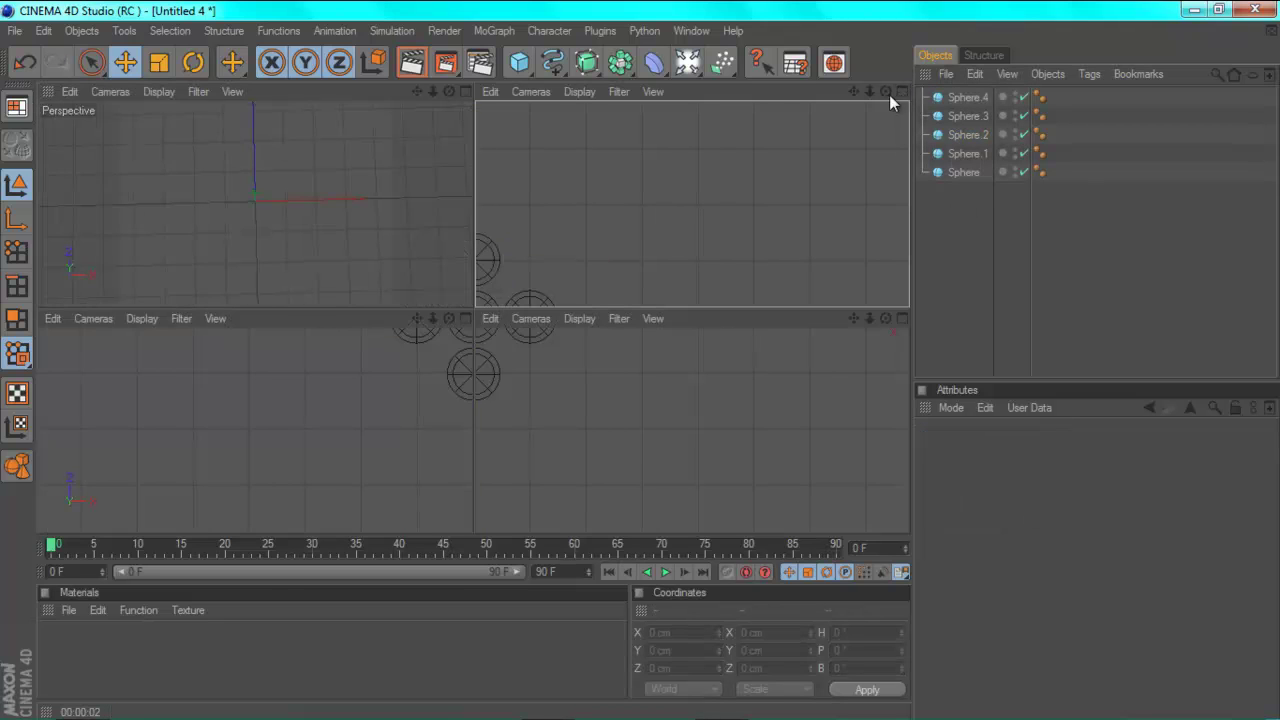
click(465, 92)
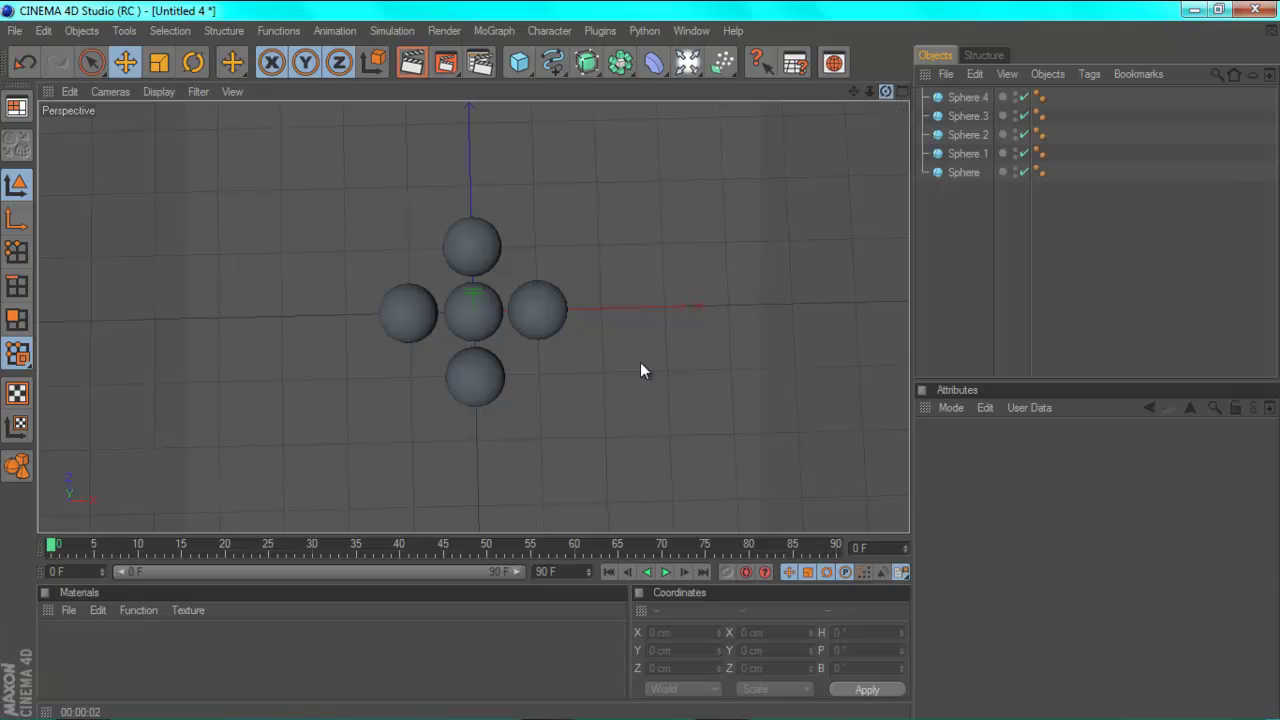
alt+drag(640, 362, 657, 367)
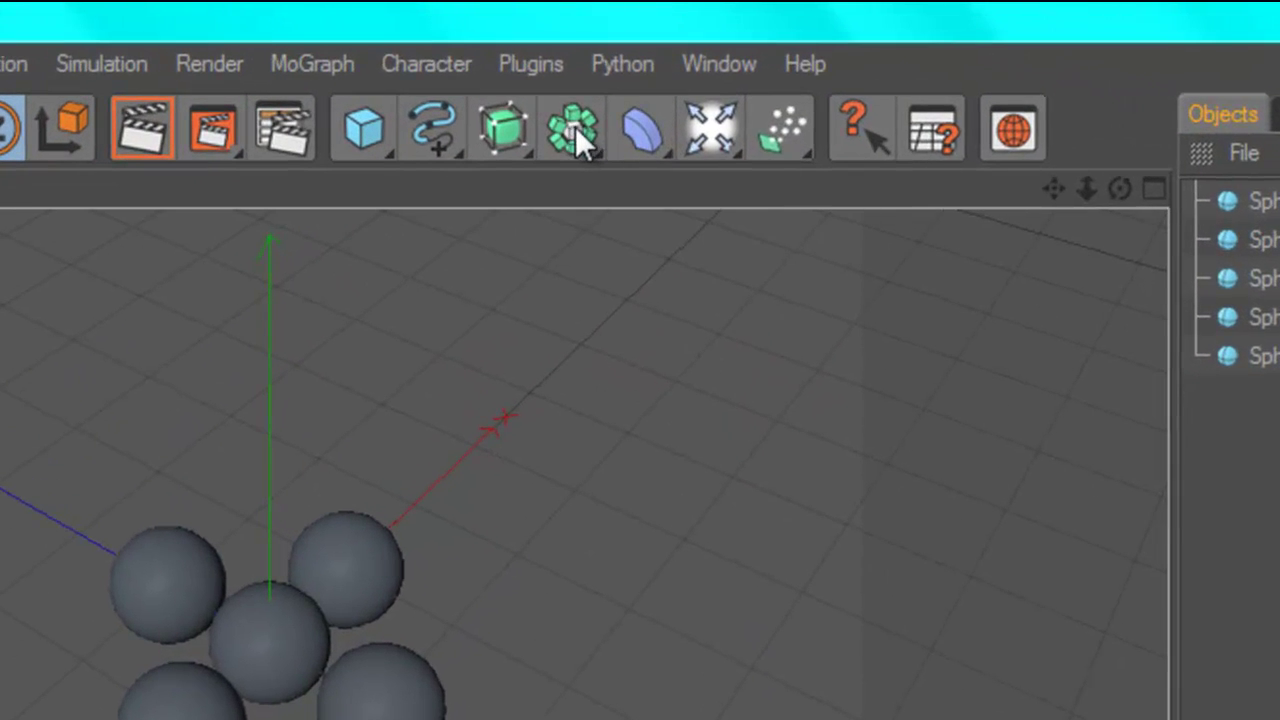
click(620, 63)
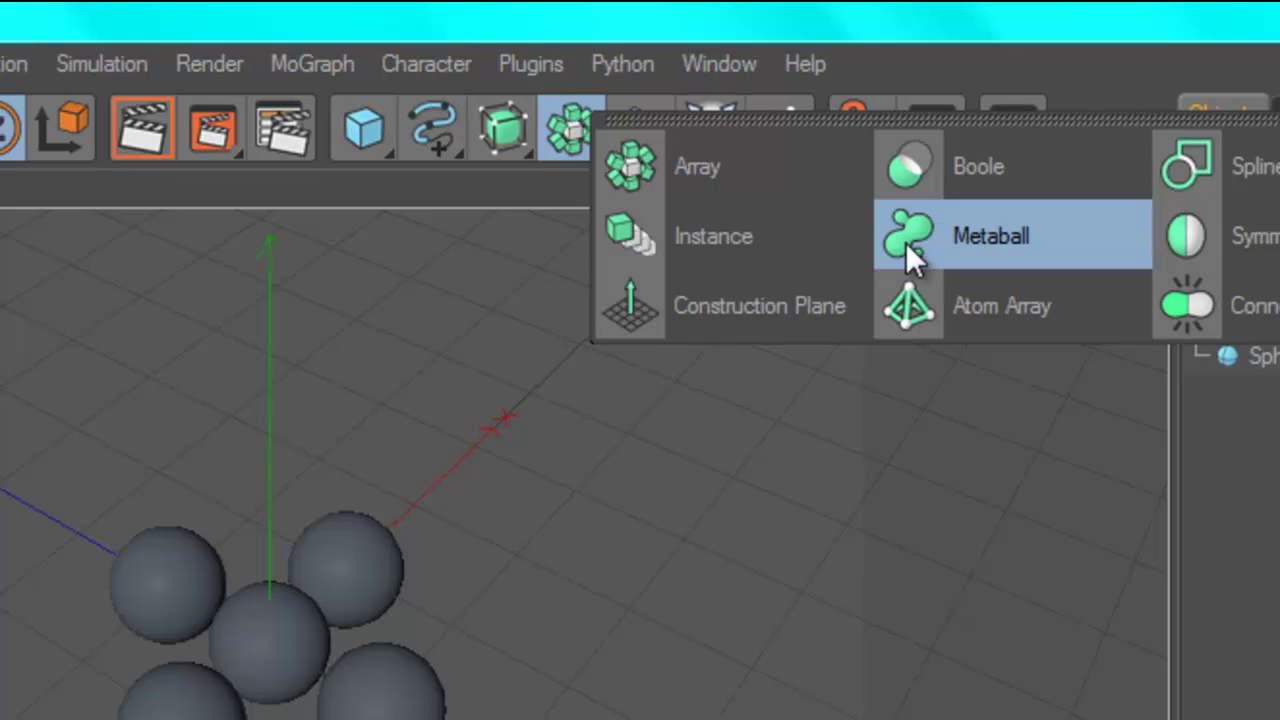
click(906, 245)
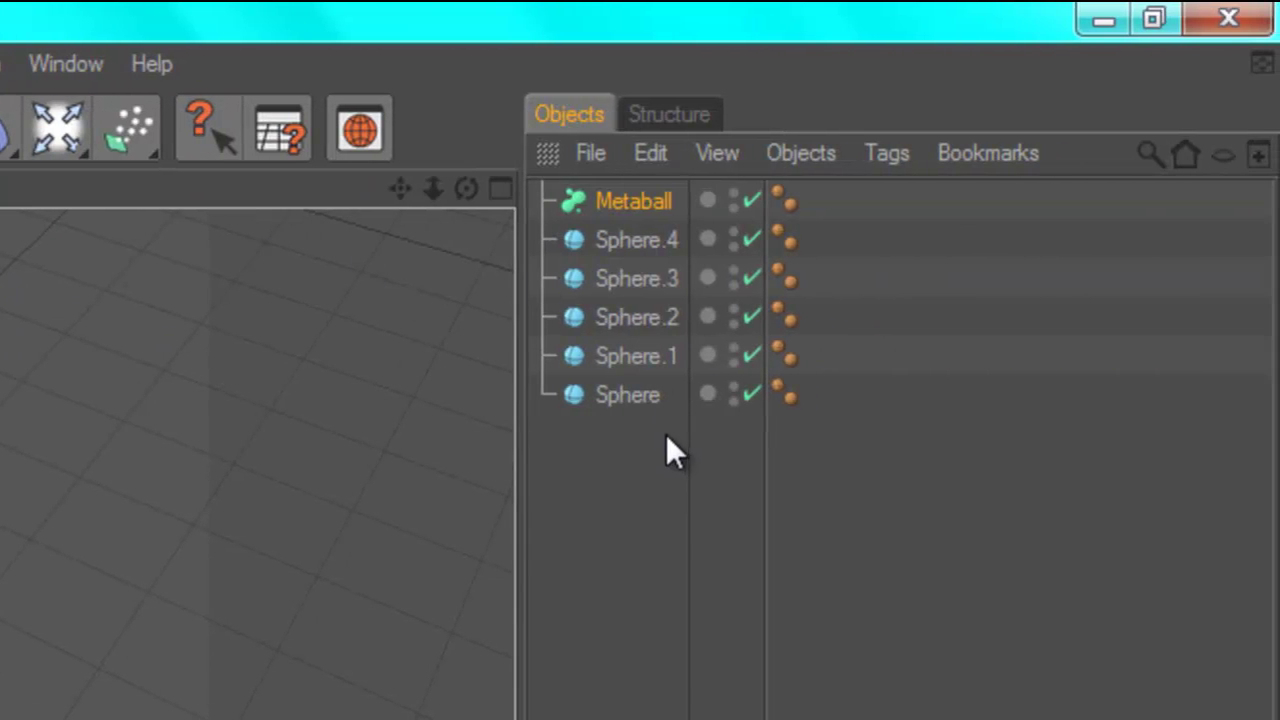
Step: Group the five spheres into a Null and make it a child of the Metaball
click(646, 396)
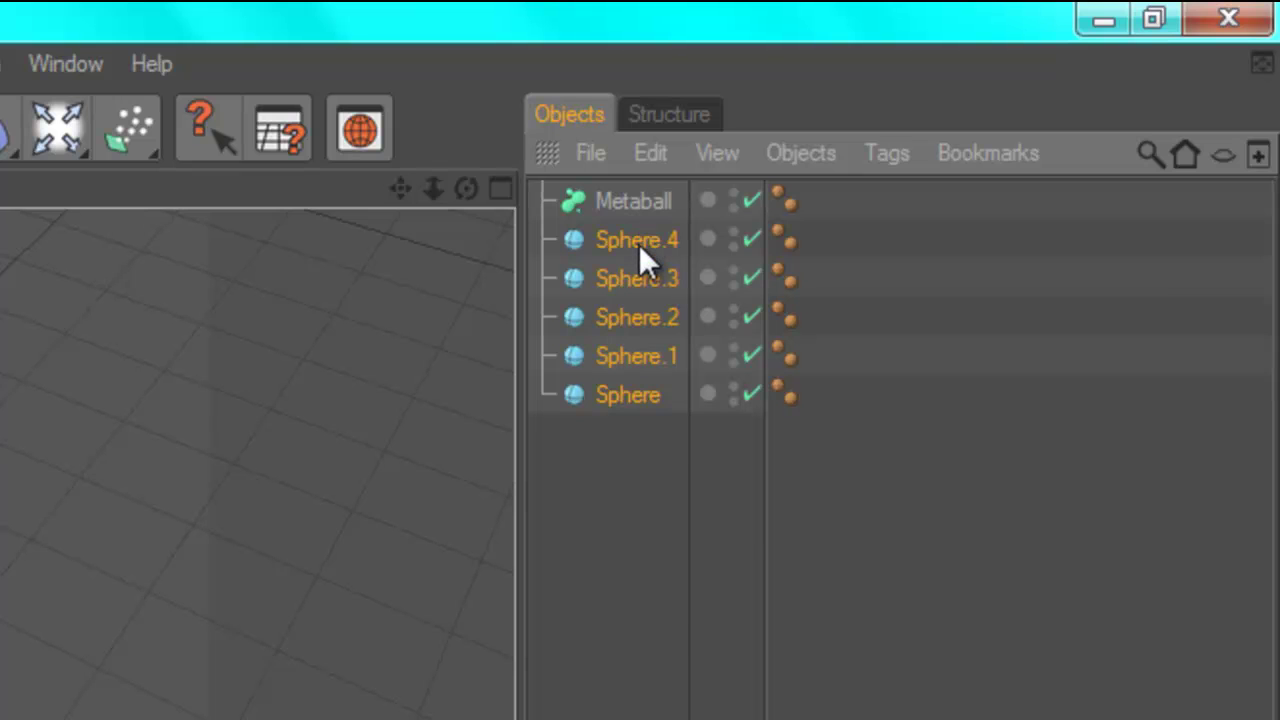
right_click(639, 244)
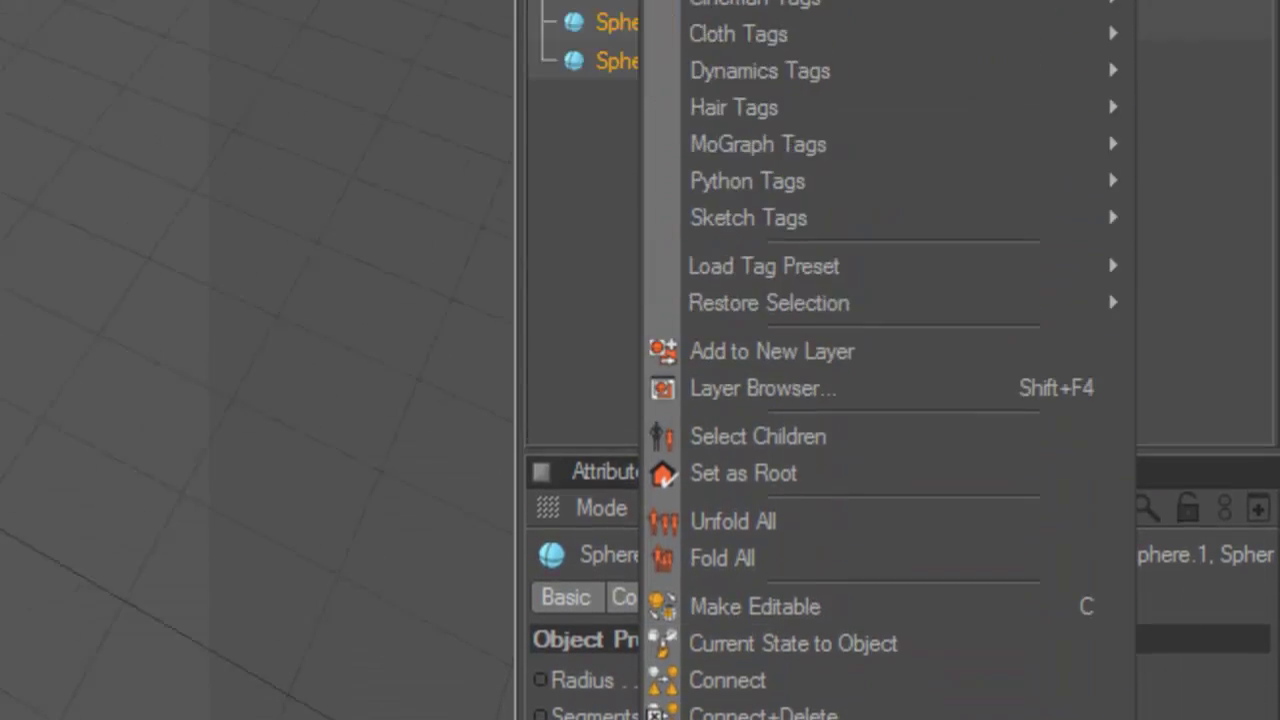
click(716, 340)
drag(625, 240, 646, 201)
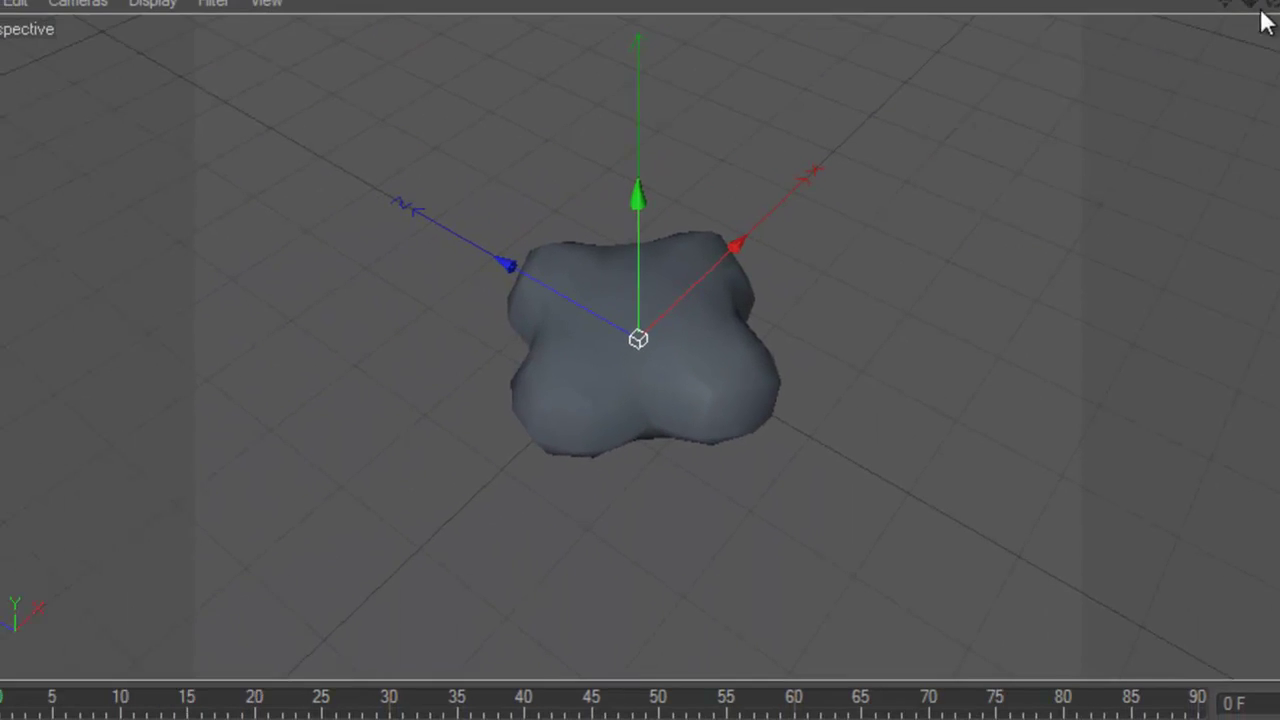
Step: Add a HyperNURBS object and make the Metaball its child
mouse_move(894, 429)
alt+mouse_down()
mouse_move(858, 440)
mouse_move(917, 393)
mouse_move(891, 413)
alt+mouse_up()
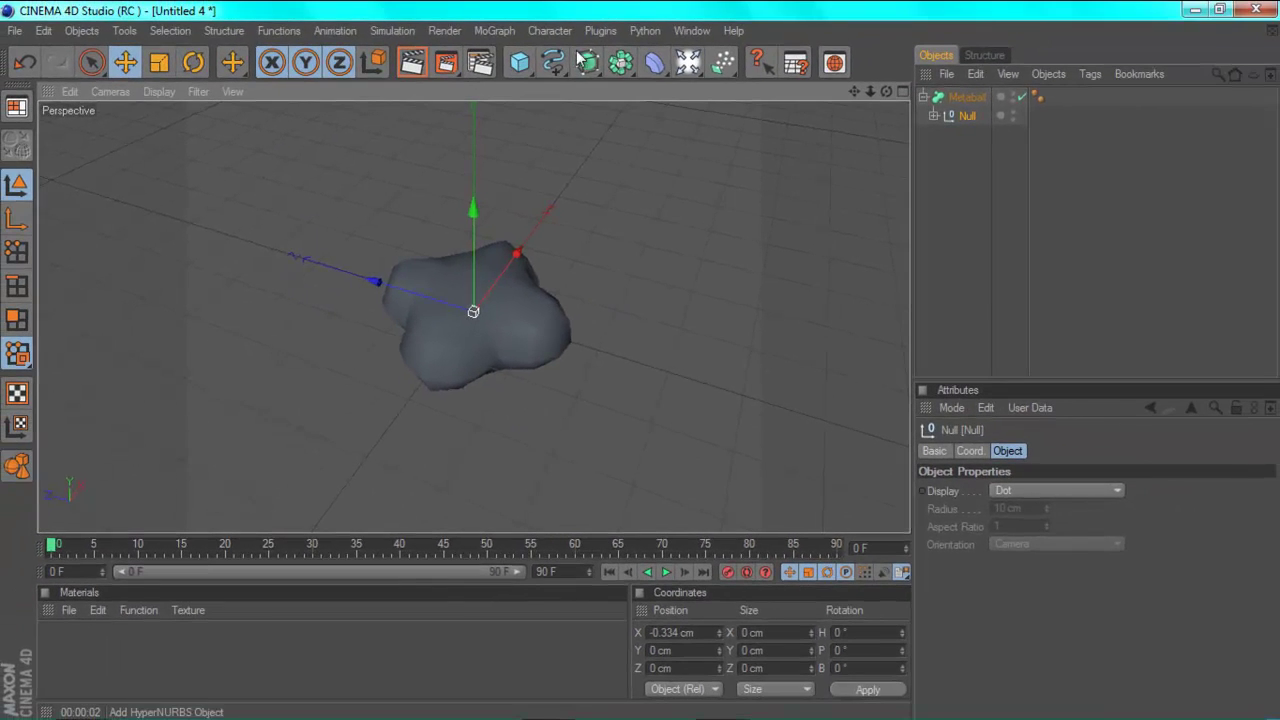
click(580, 60)
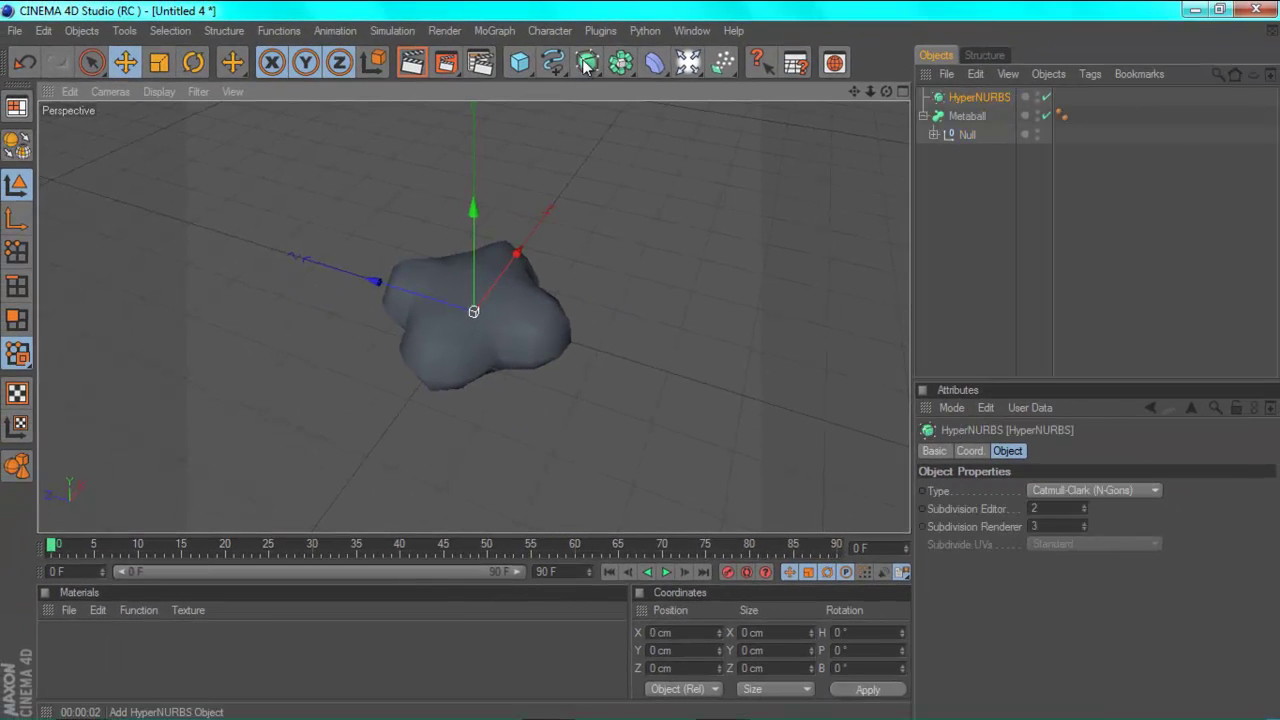
drag(994, 96, 994, 99)
click(994, 98)
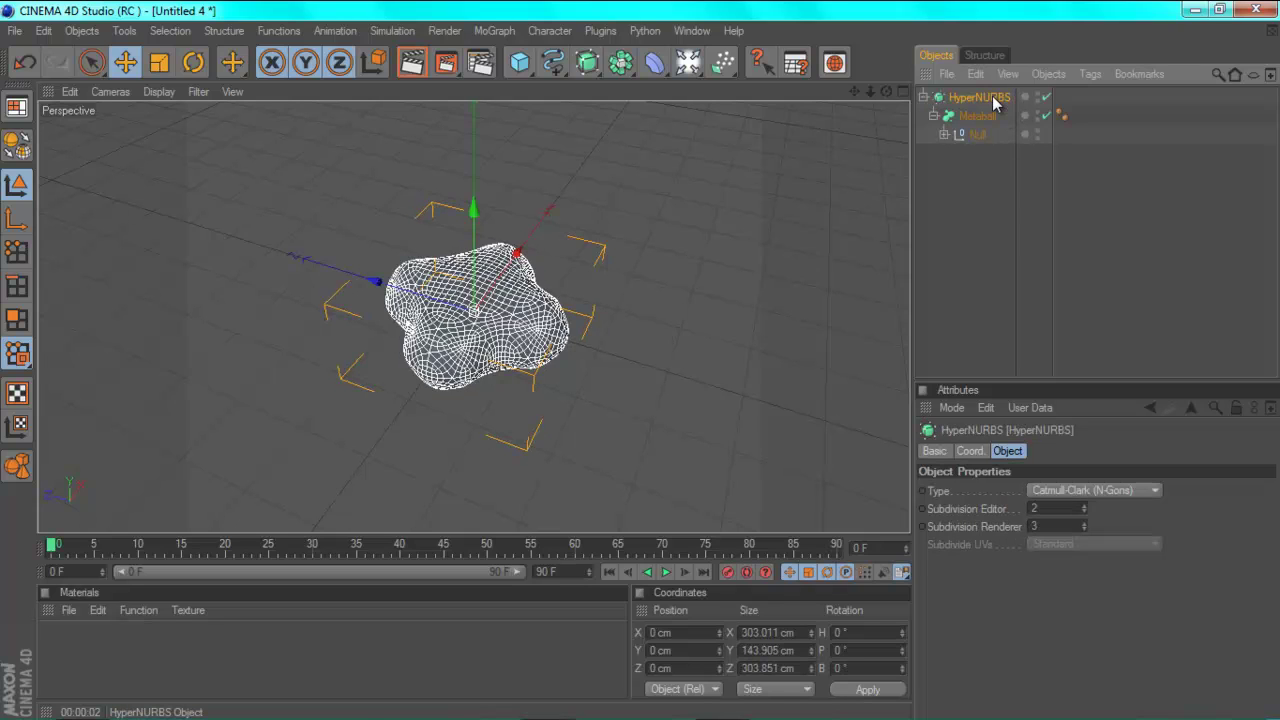
Step: Examine the smoothed metaball shape from several angles and select the collapsed HyperNURBS hierarchy
click(716, 240)
drag(890, 91, 655, 368)
click(977, 134)
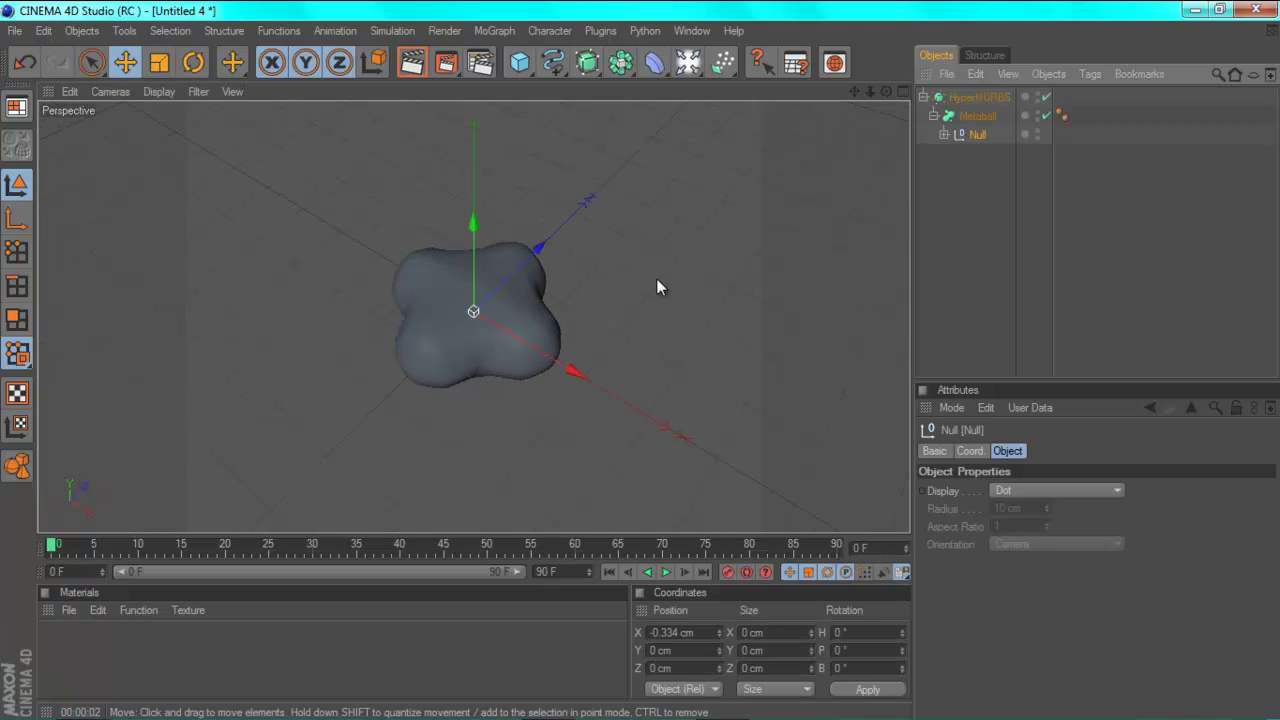
click(832, 163)
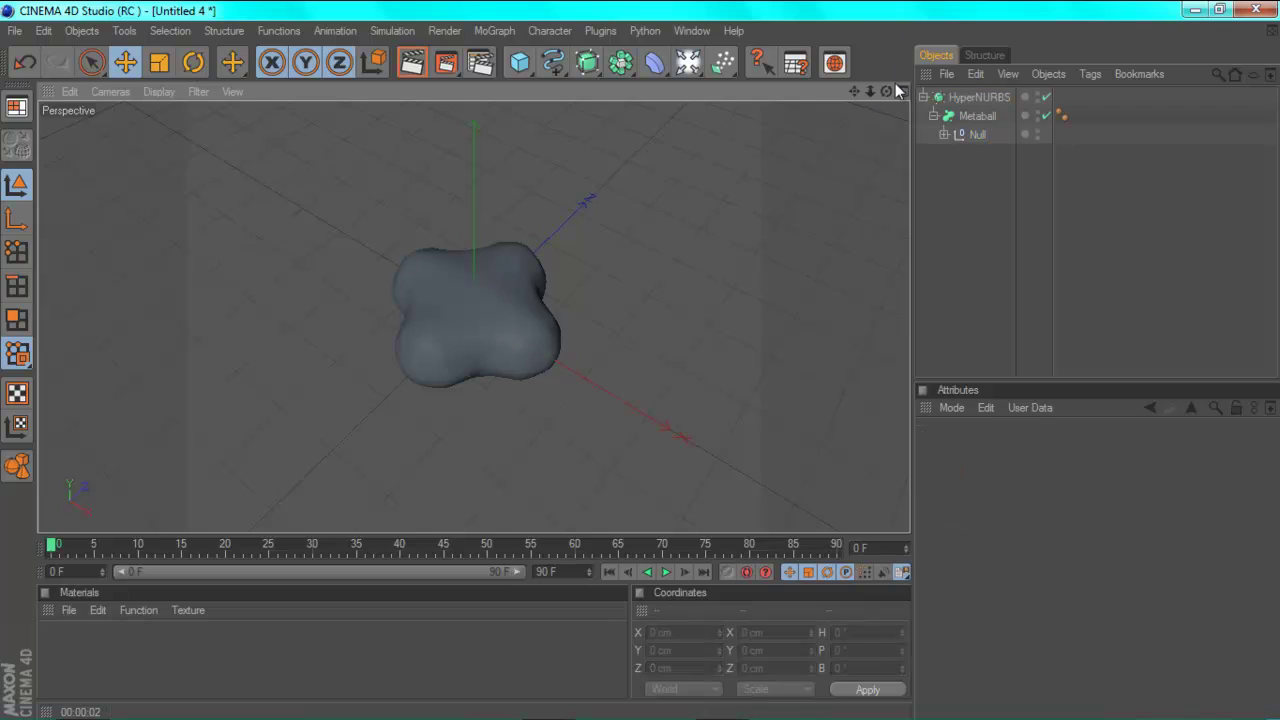
drag(886, 87, 643, 368)
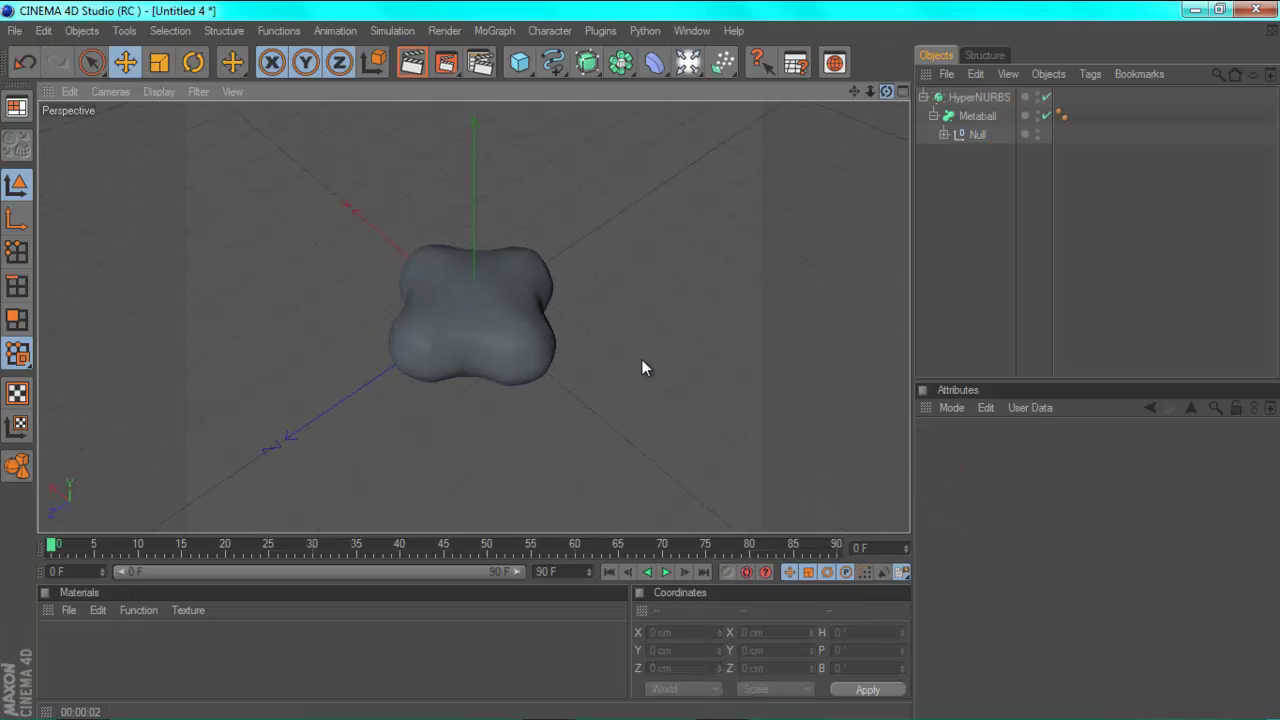
click(923, 97)
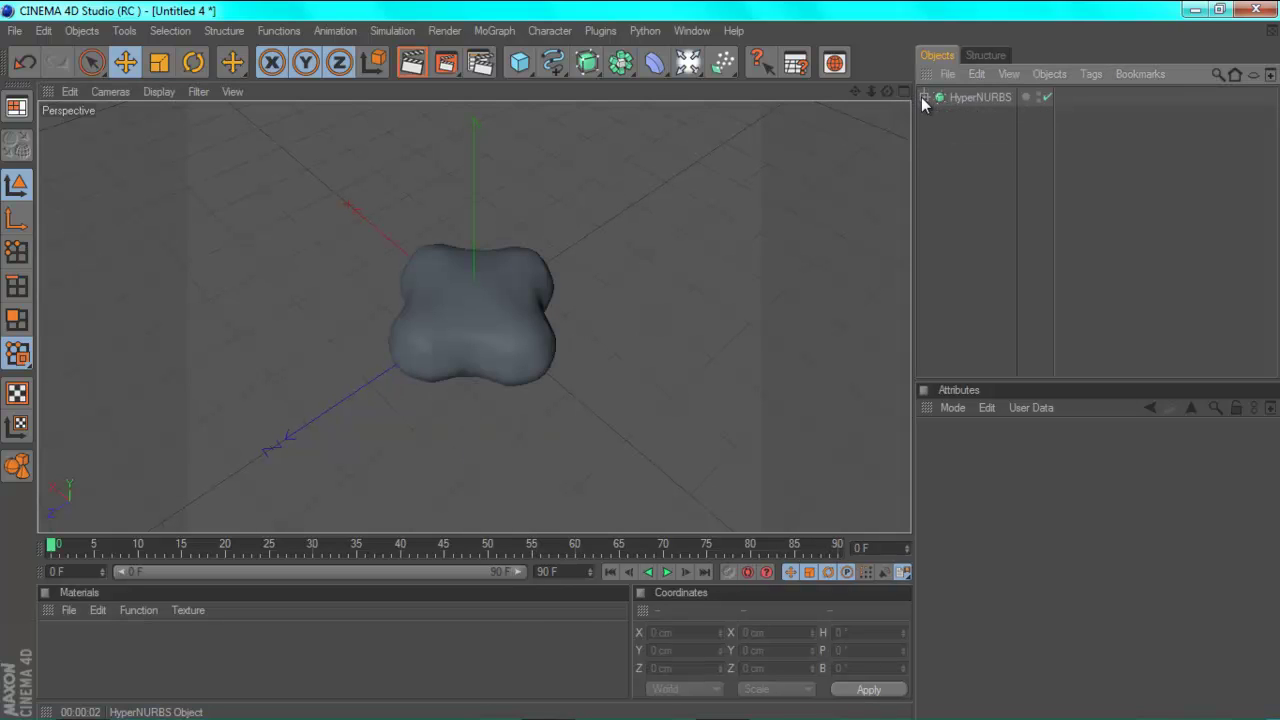
click(976, 98)
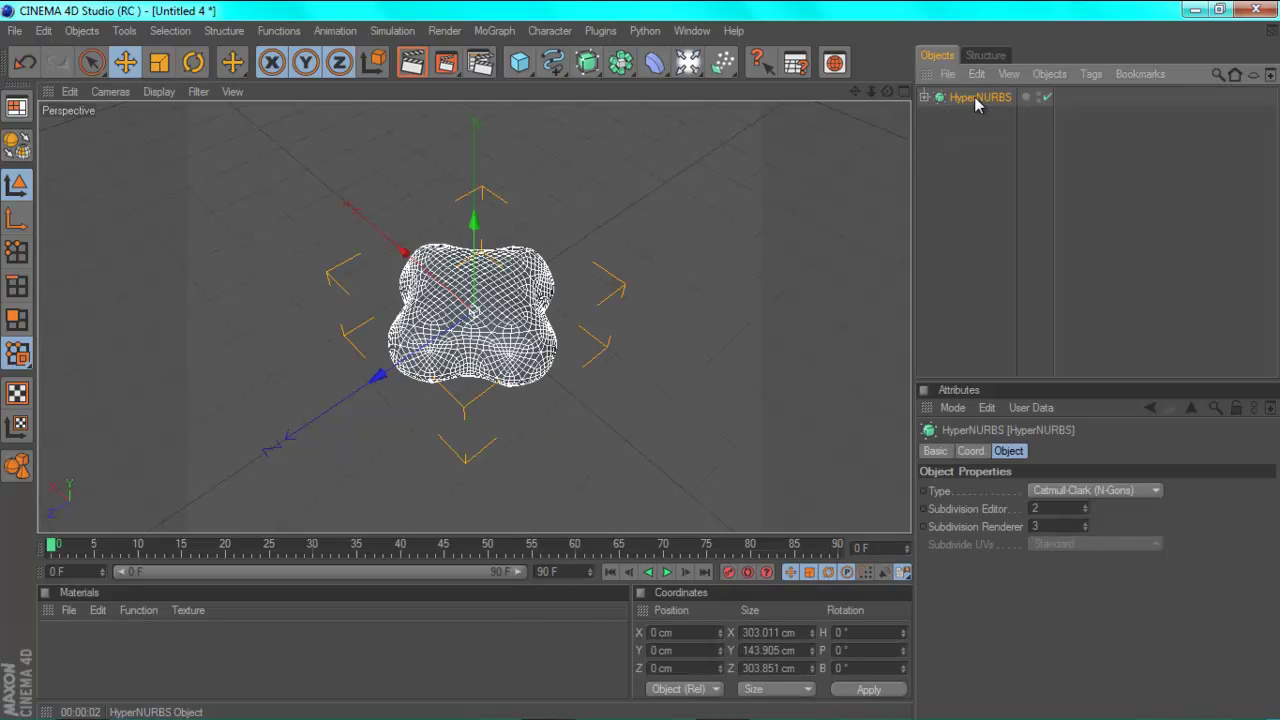
Step: Close the Untitled 4 project without saving its changes
click(15, 30)
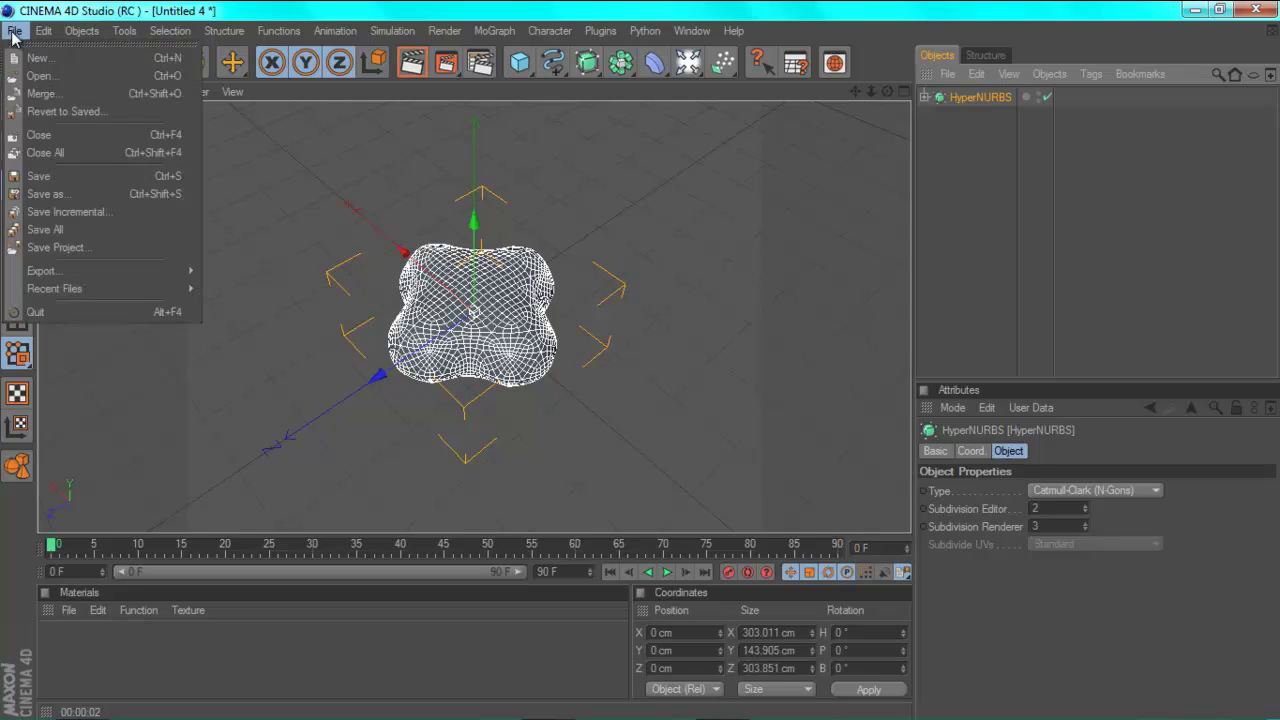
click(53, 137)
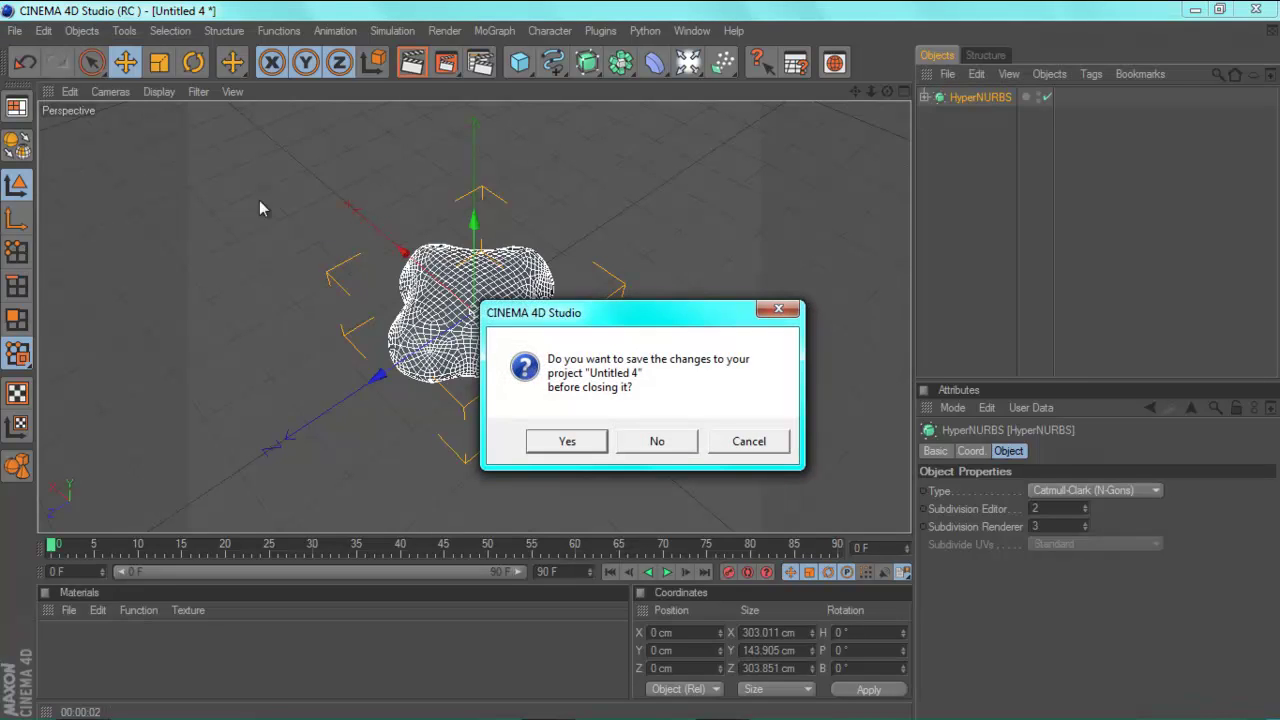
click(654, 440)
Step: Add a sphere to the pok.c4d scene and set its radius to 50 cm
drag(518, 70, 671, 87)
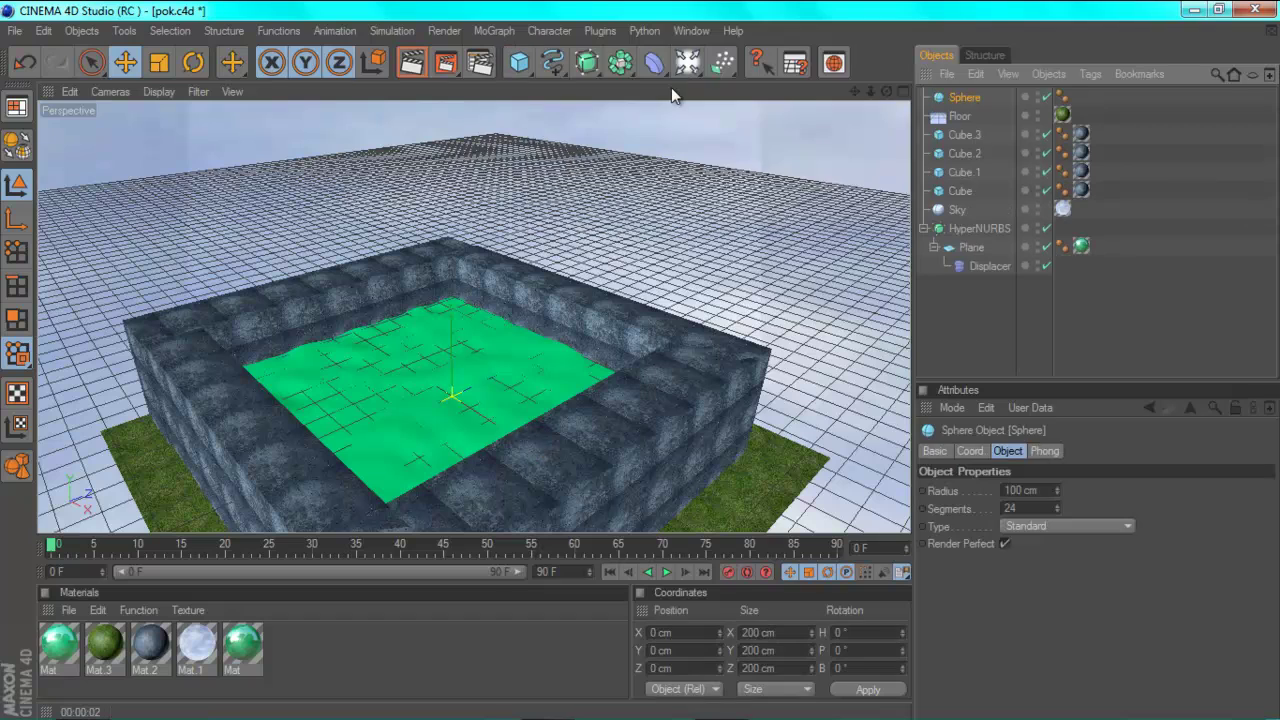
click(1042, 490)
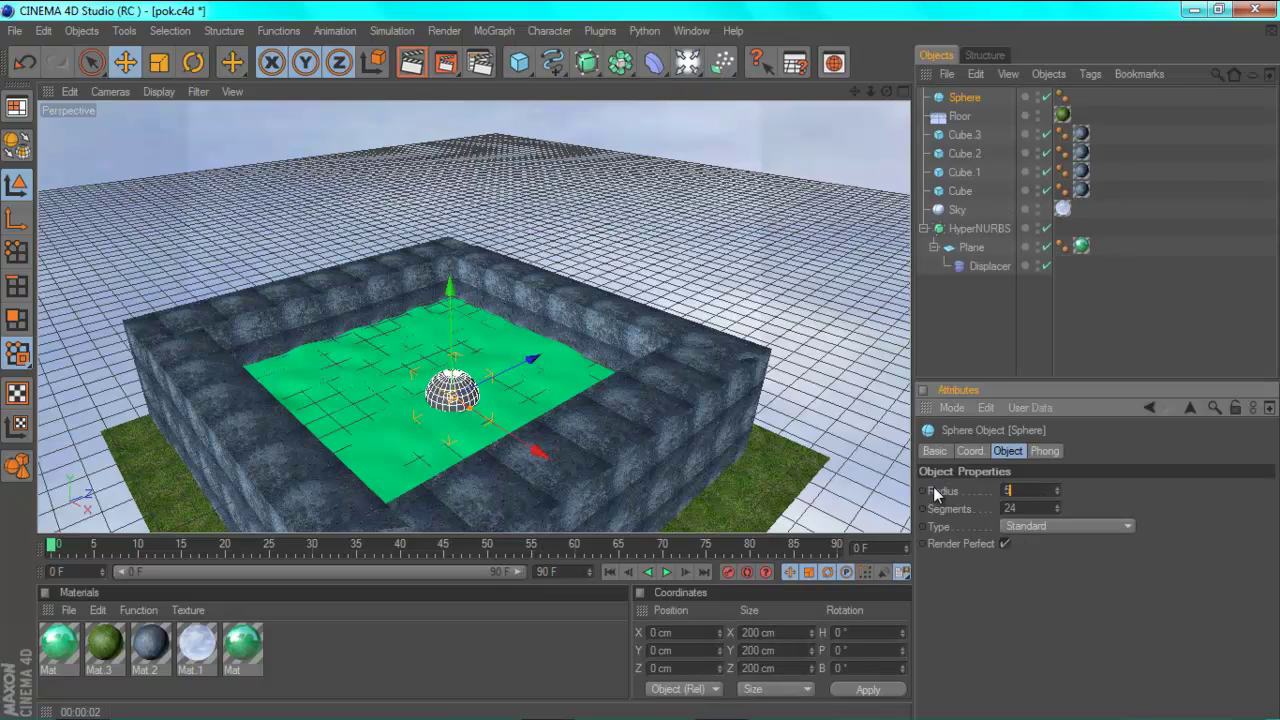
key(Return)
click(710, 232)
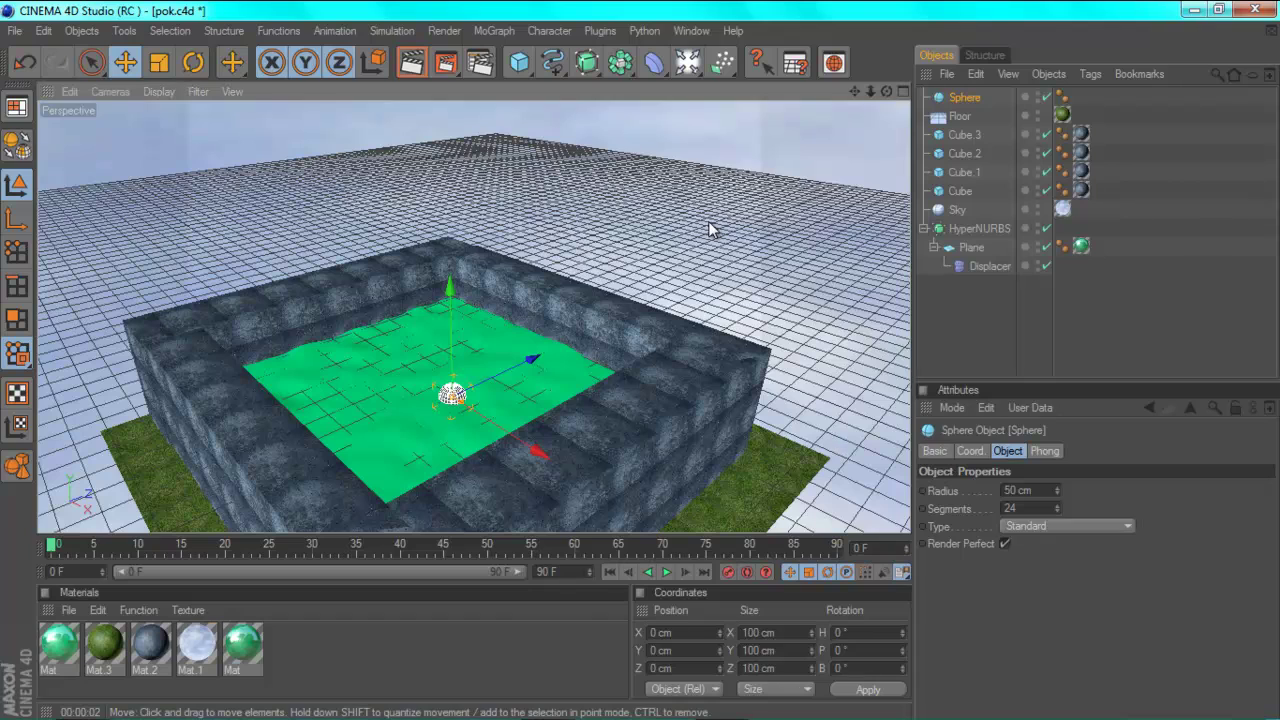
Step: Add a particle Emitter and move it behind the pool, to about 580 cm in Y and -576 cm in Z
click(726, 65)
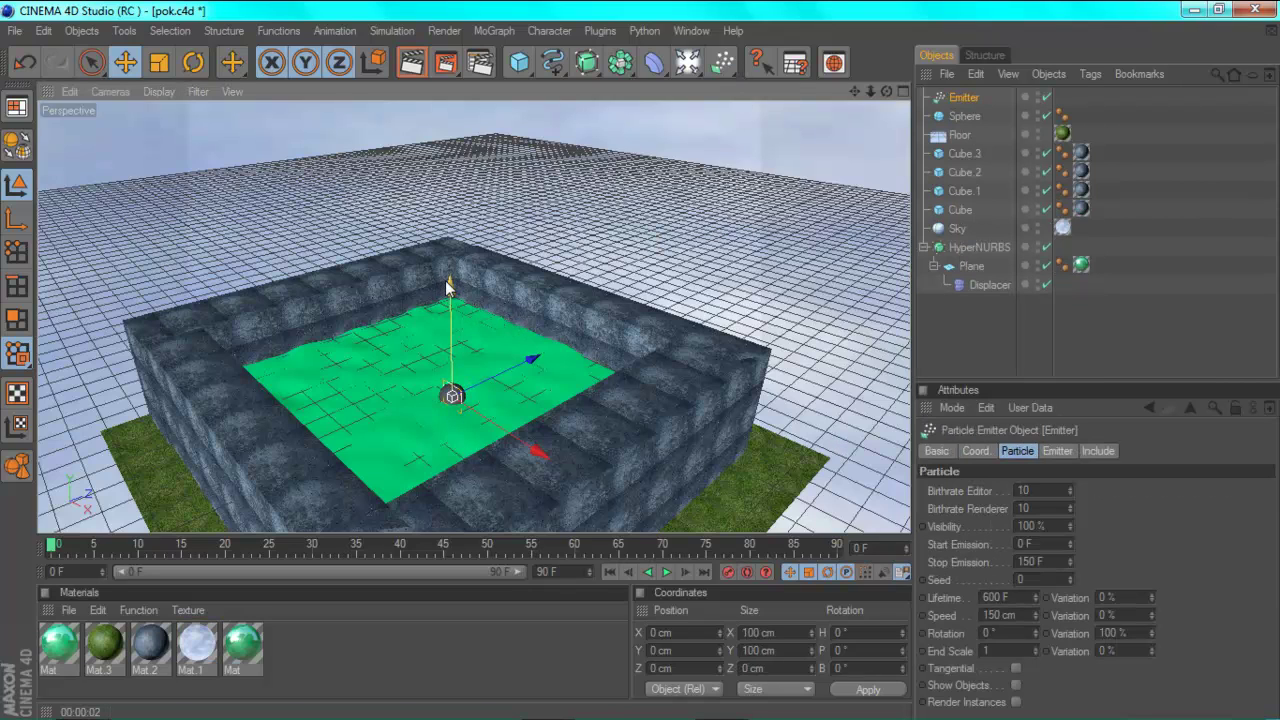
drag(452, 289, 675, 264)
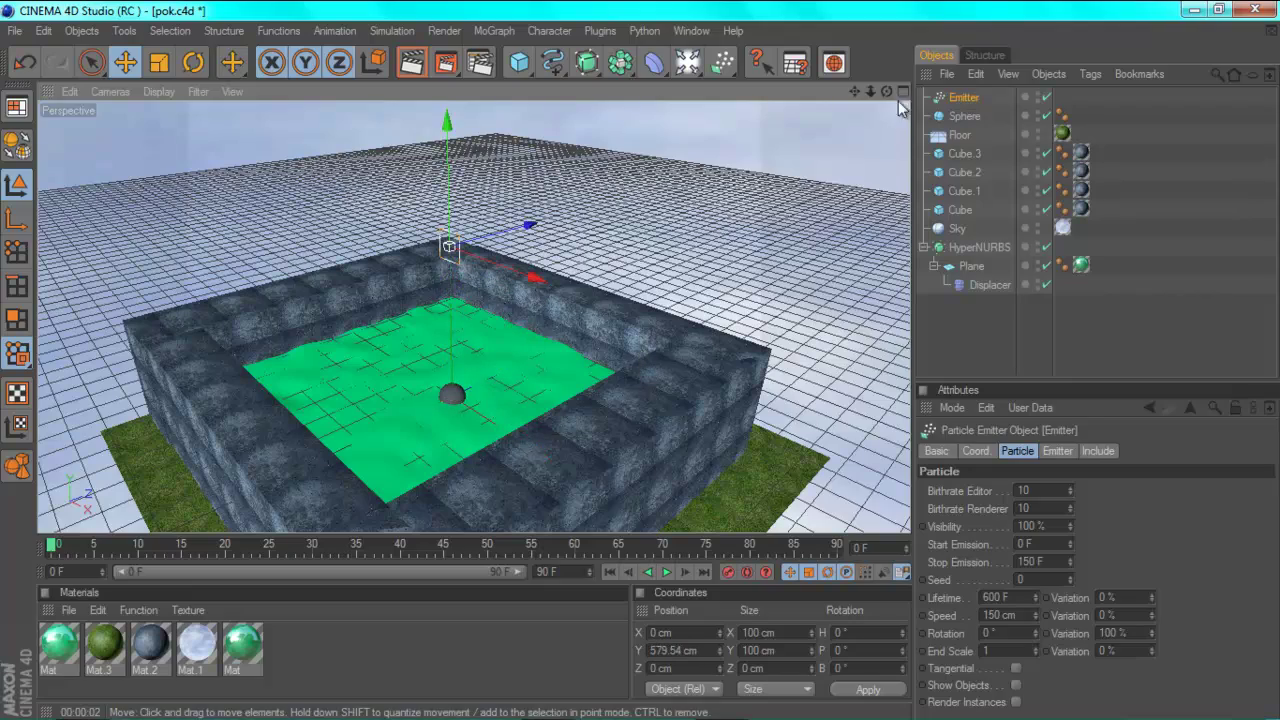
drag(886, 92, 640, 361)
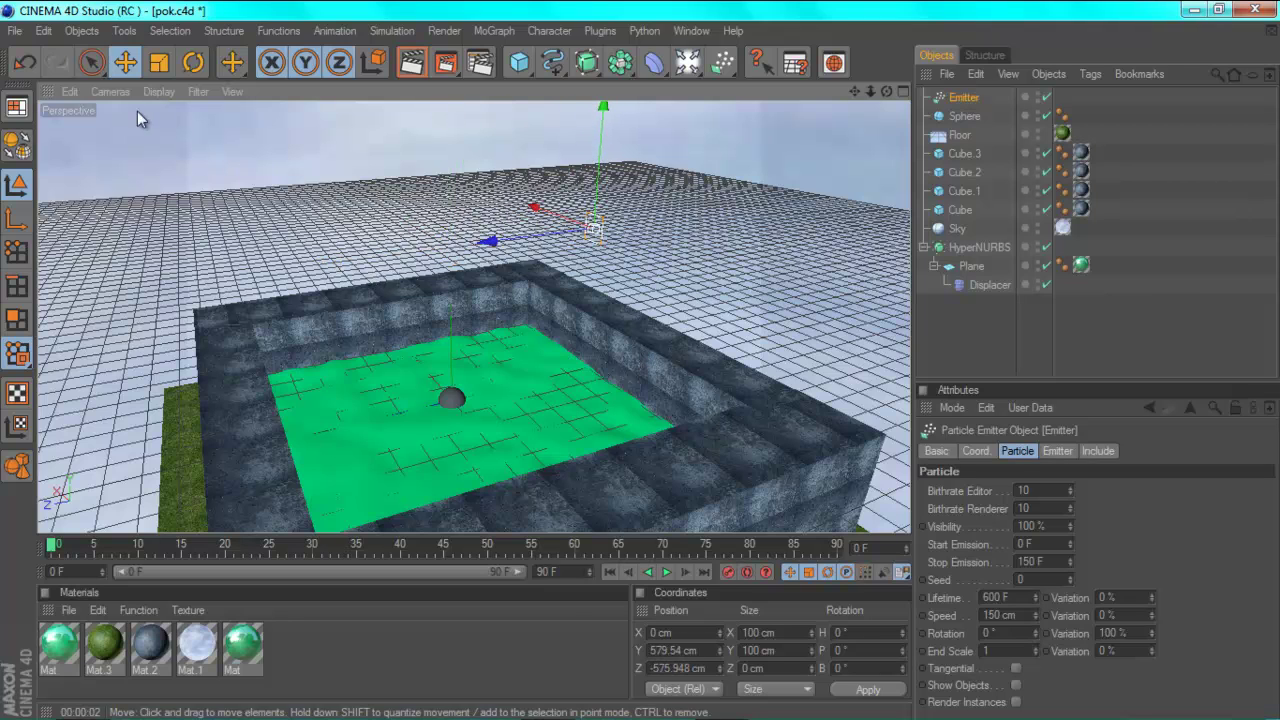
Step: Tilt the Emitter toward the pool to a pitch of about -24.4° and raise it to about 596 cm in Y
click(196, 63)
drag(556, 178, 604, 233)
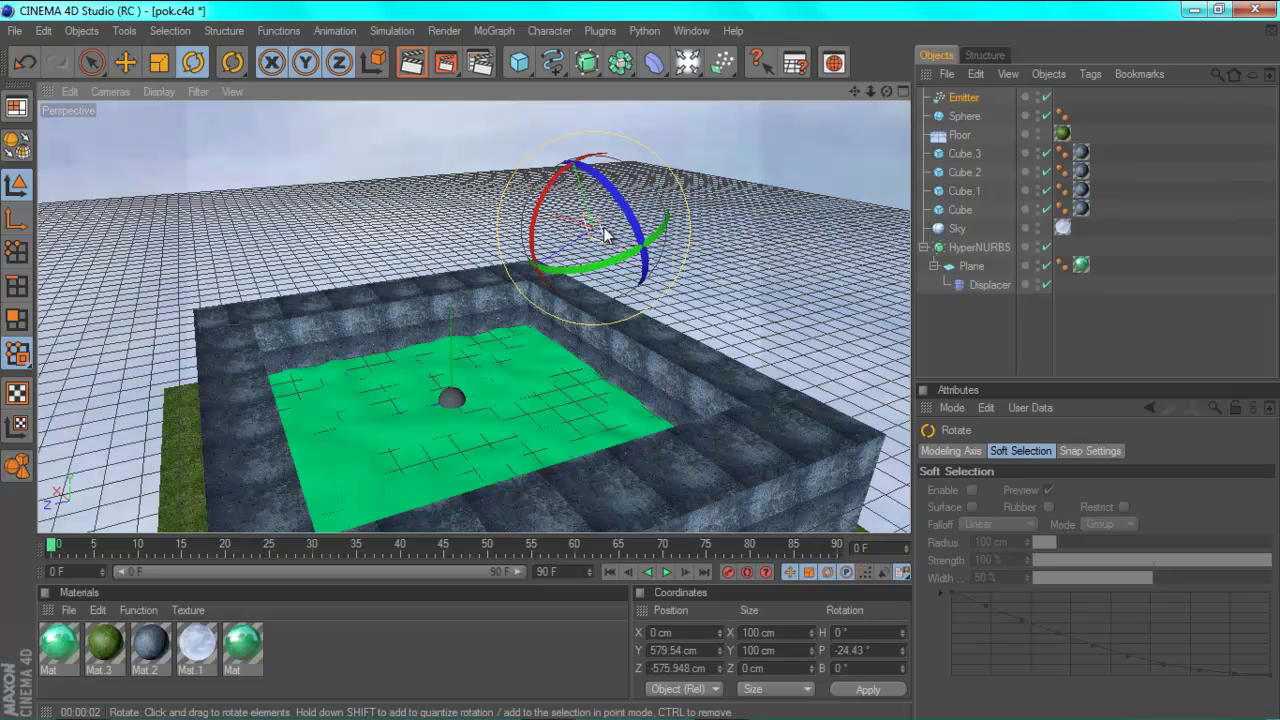
click(125, 62)
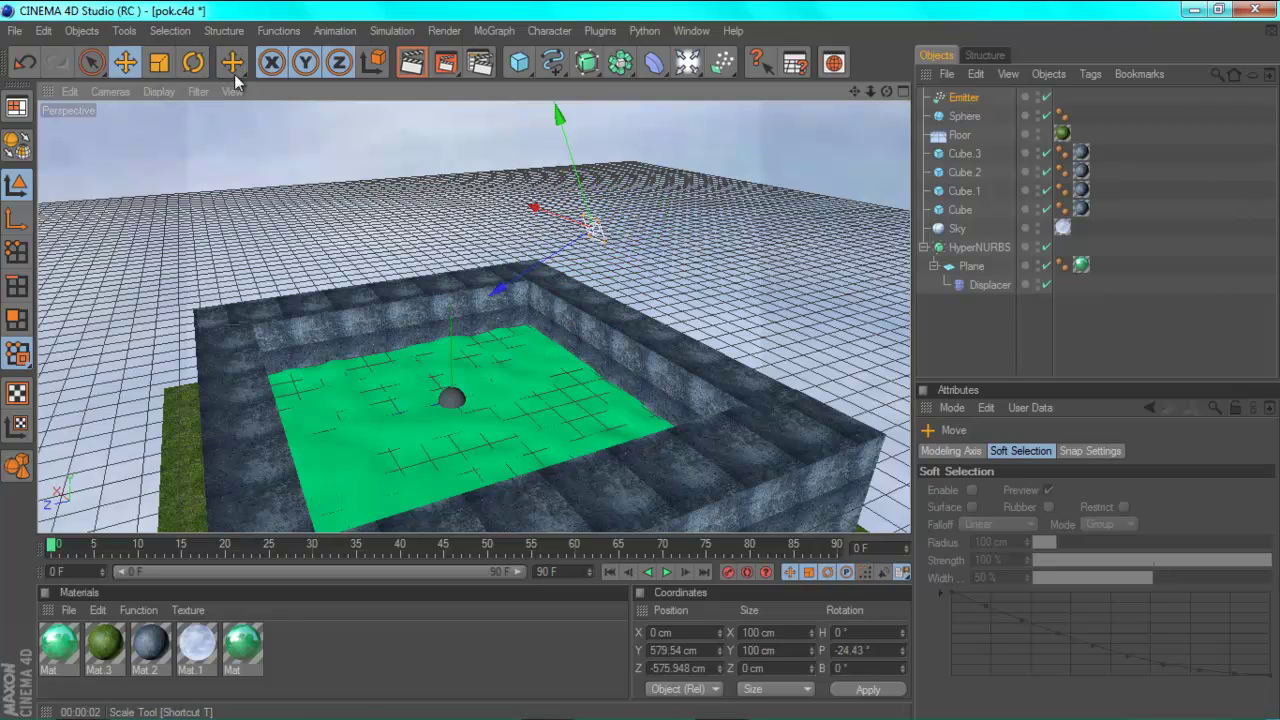
drag(586, 168, 640, 368)
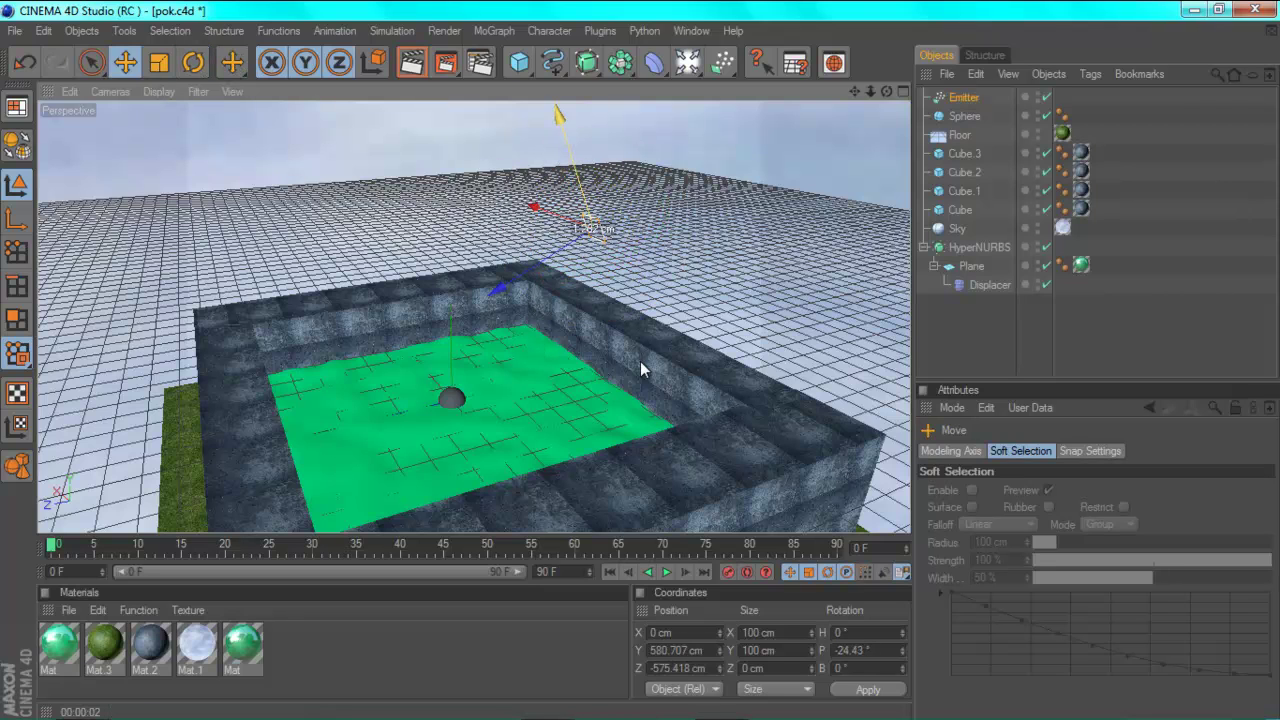
click(716, 190)
Step: Make the Sphere a child of the Emitter and enable Show Objects in the Emitter's particle settings
click(962, 118)
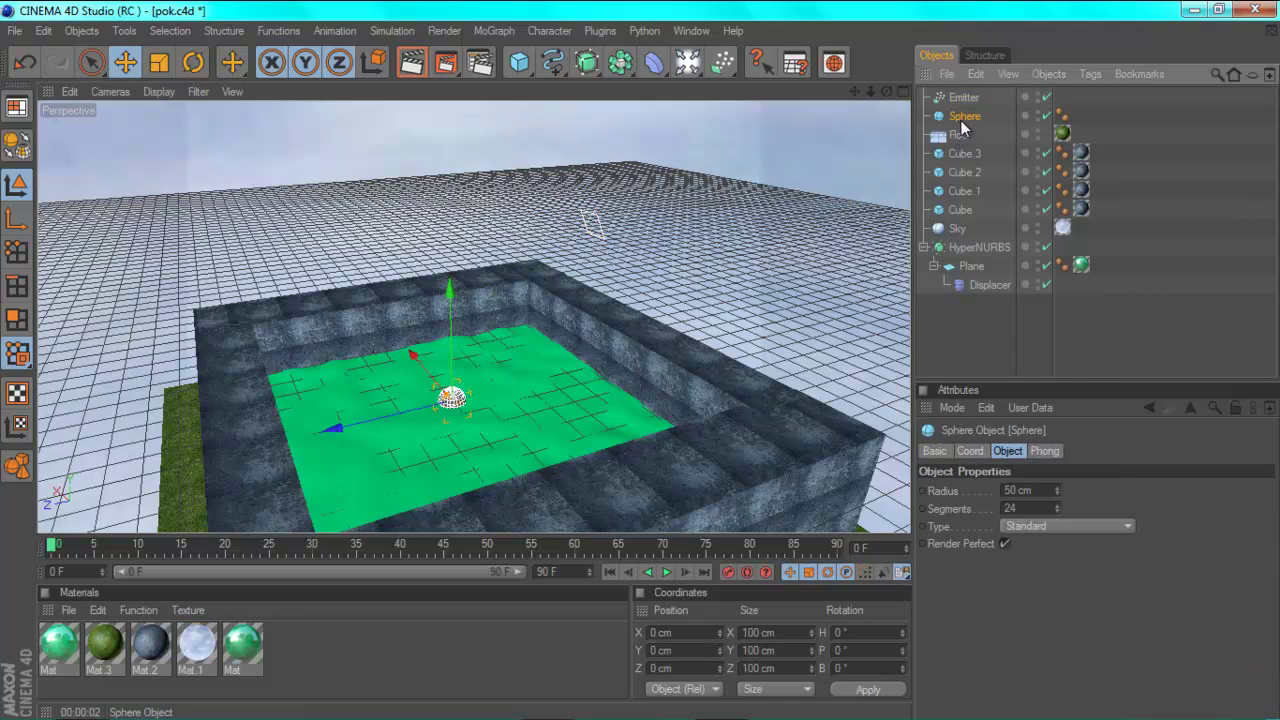
drag(974, 97, 975, 96)
click(957, 228)
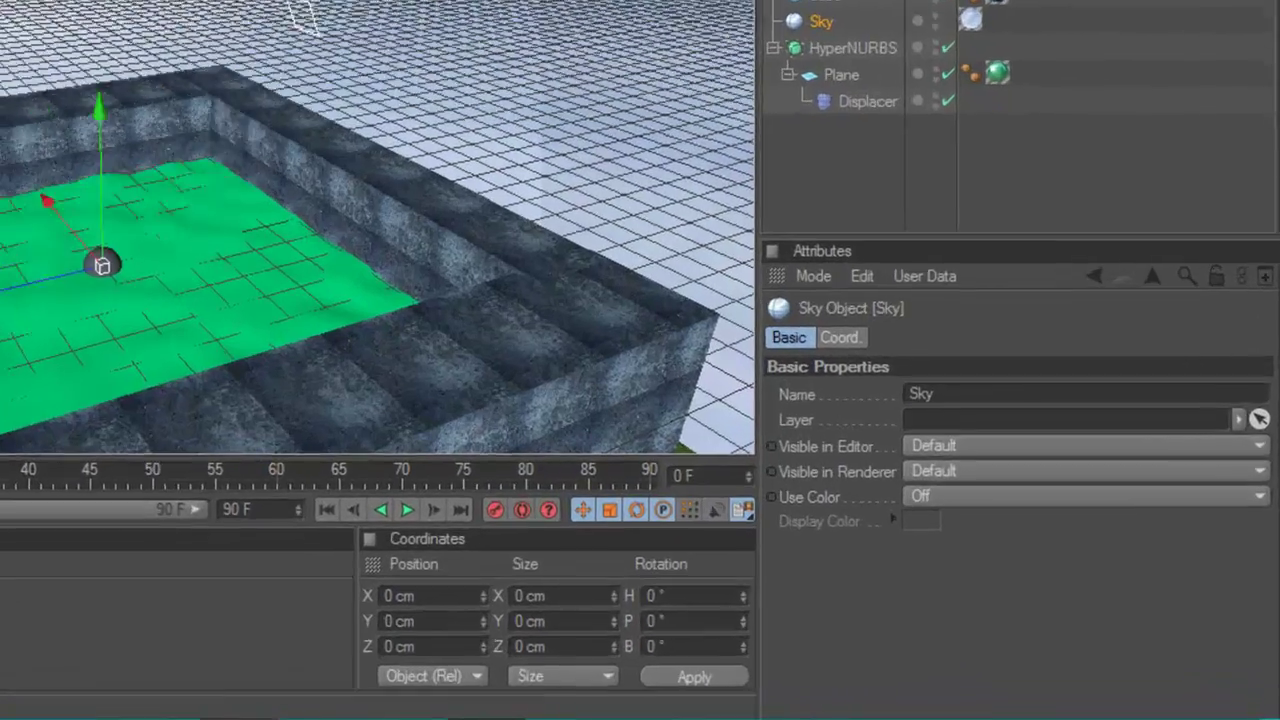
click(964, 97)
click(1017, 451)
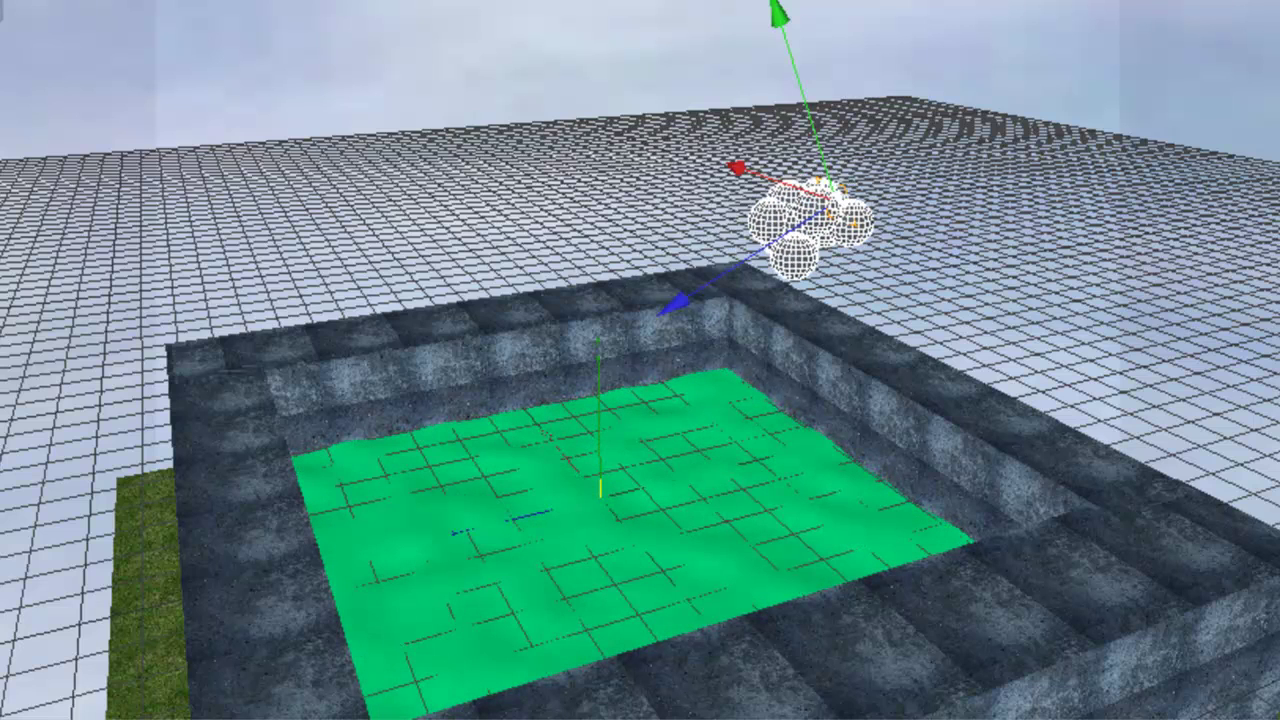
Step: Add a Metaball object and make the Emitter with its Sphere a child of it
click(632, 55)
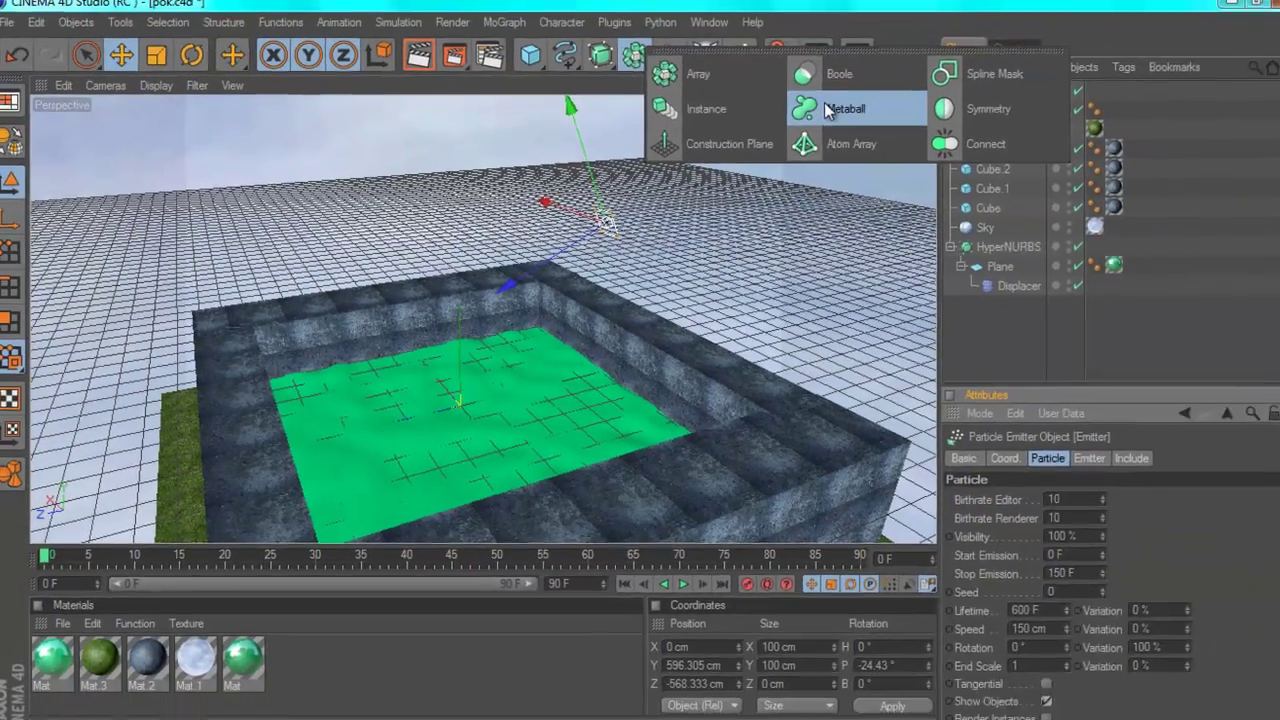
click(828, 110)
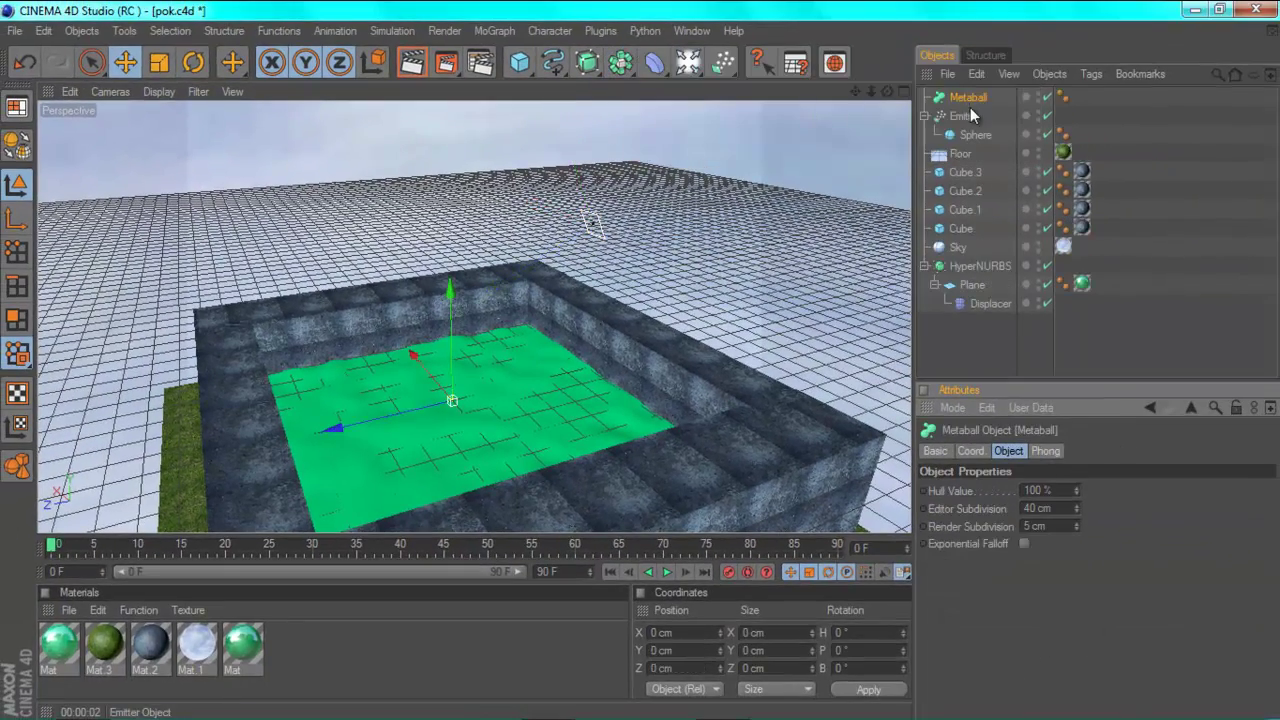
drag(968, 111, 969, 98)
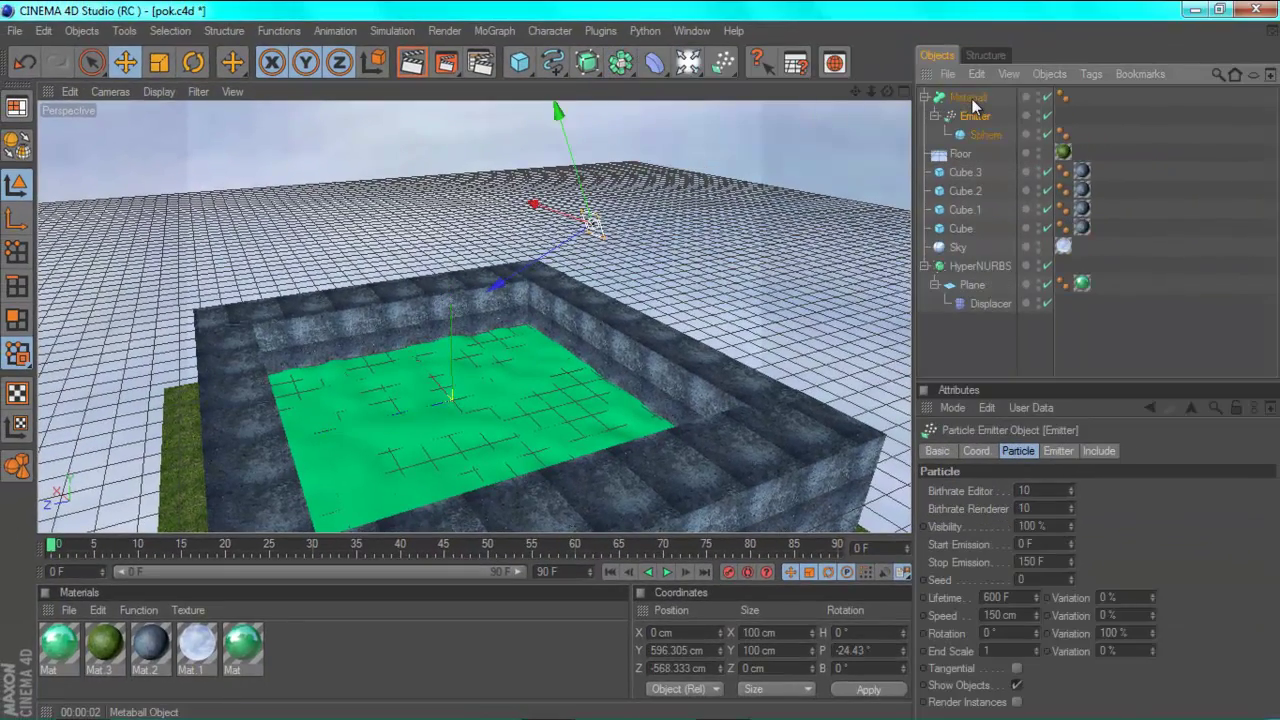
Step: Play the animation to preview the metaball particles, and return to the first frame
click(667, 572)
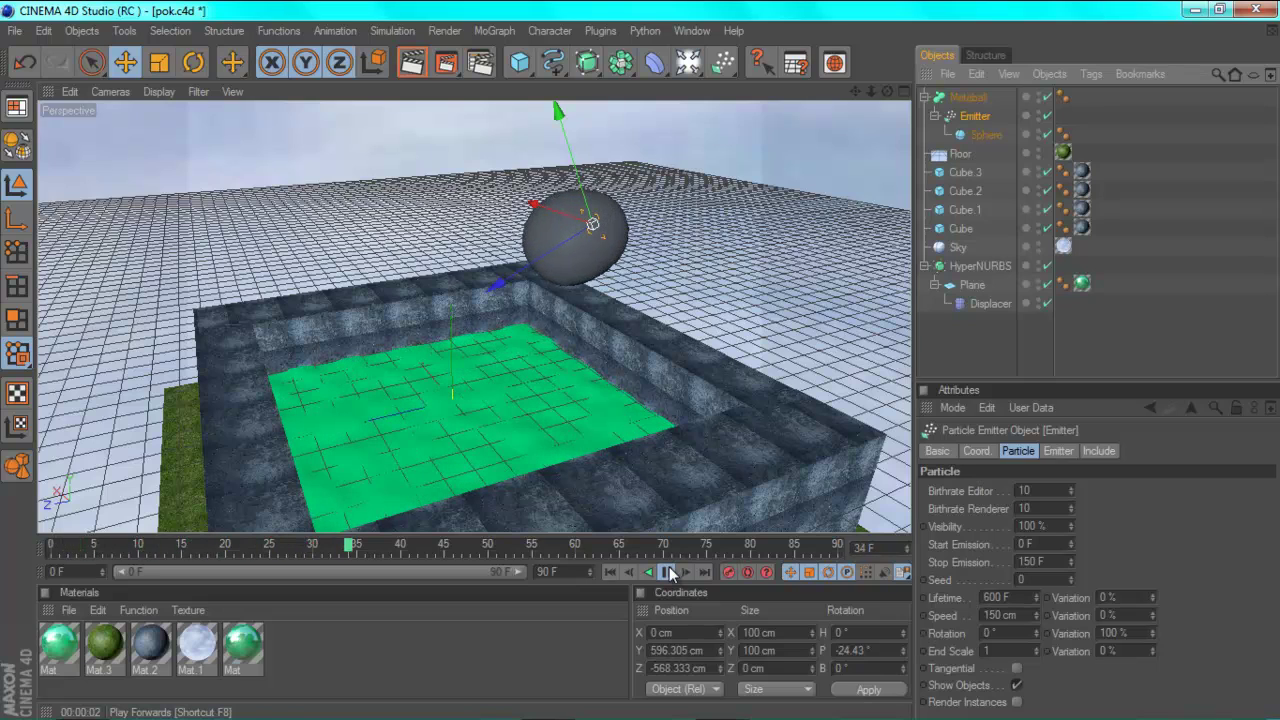
click(667, 572)
click(611, 571)
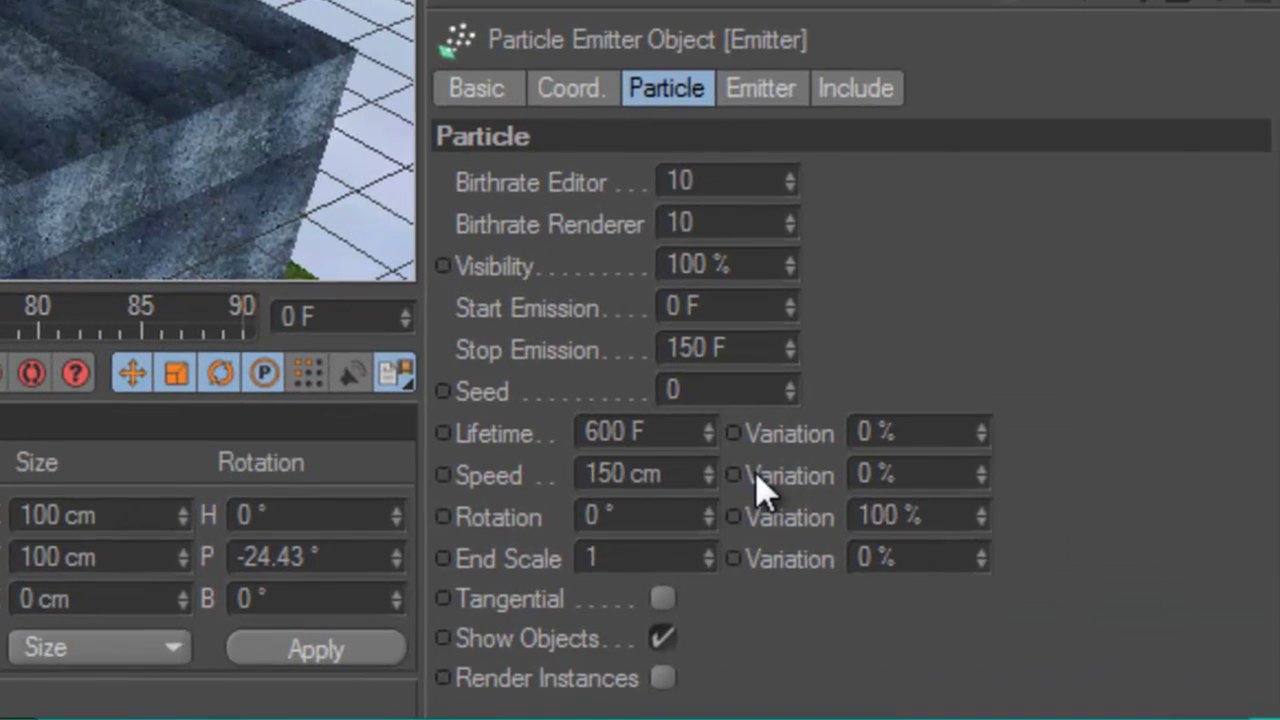
Step: Set the Emitter's particle speed to 300 cm and its lifetime to 100 F
drag(710, 464, 476, 468)
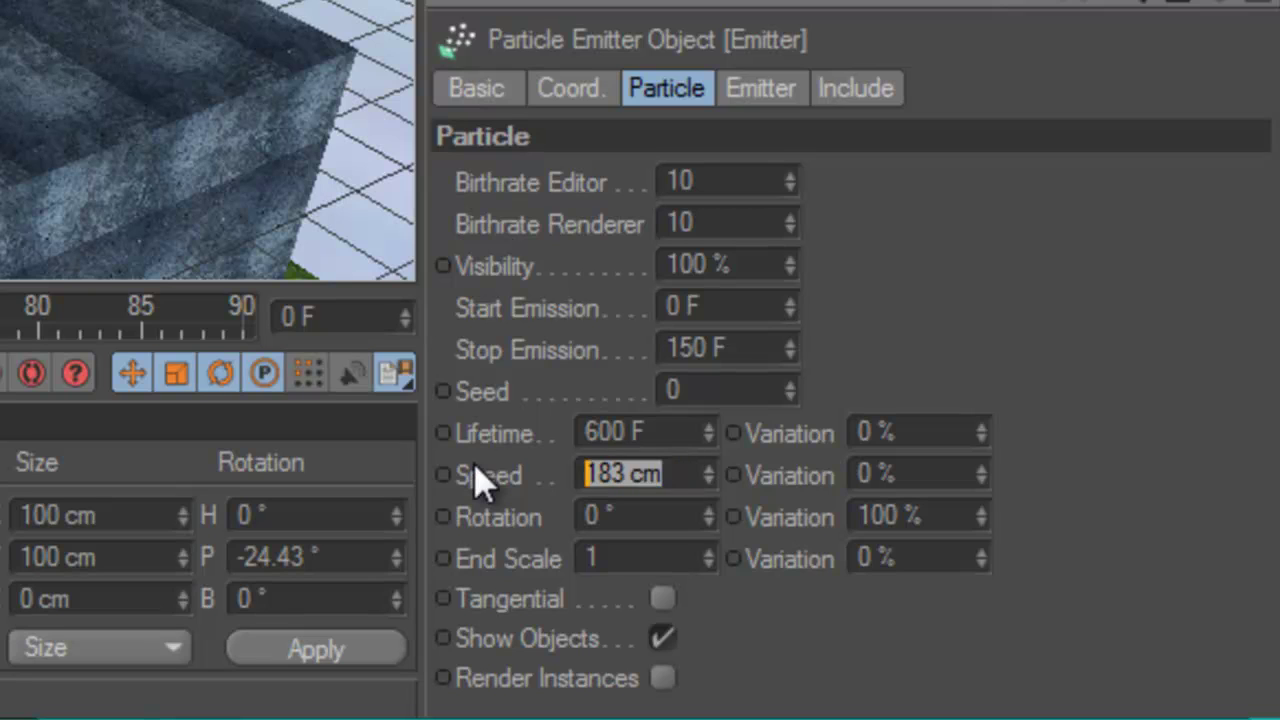
text(300)
key(Return)
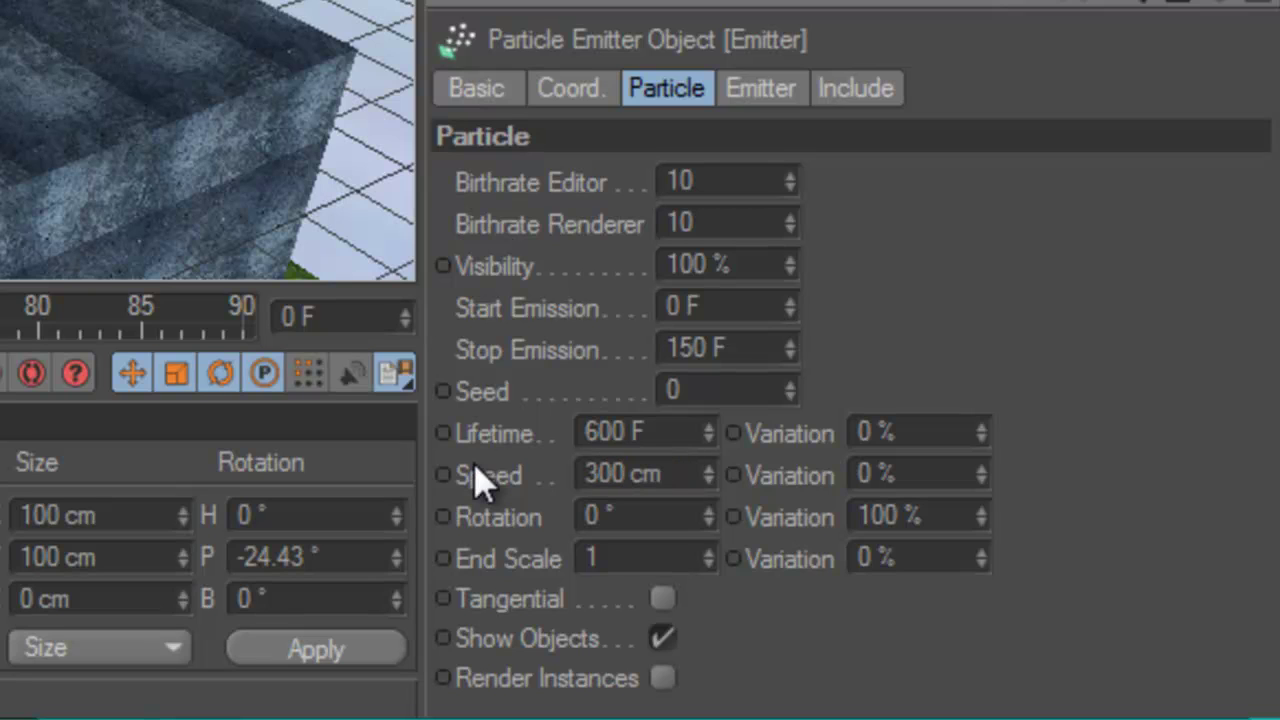
drag(674, 430, 474, 420)
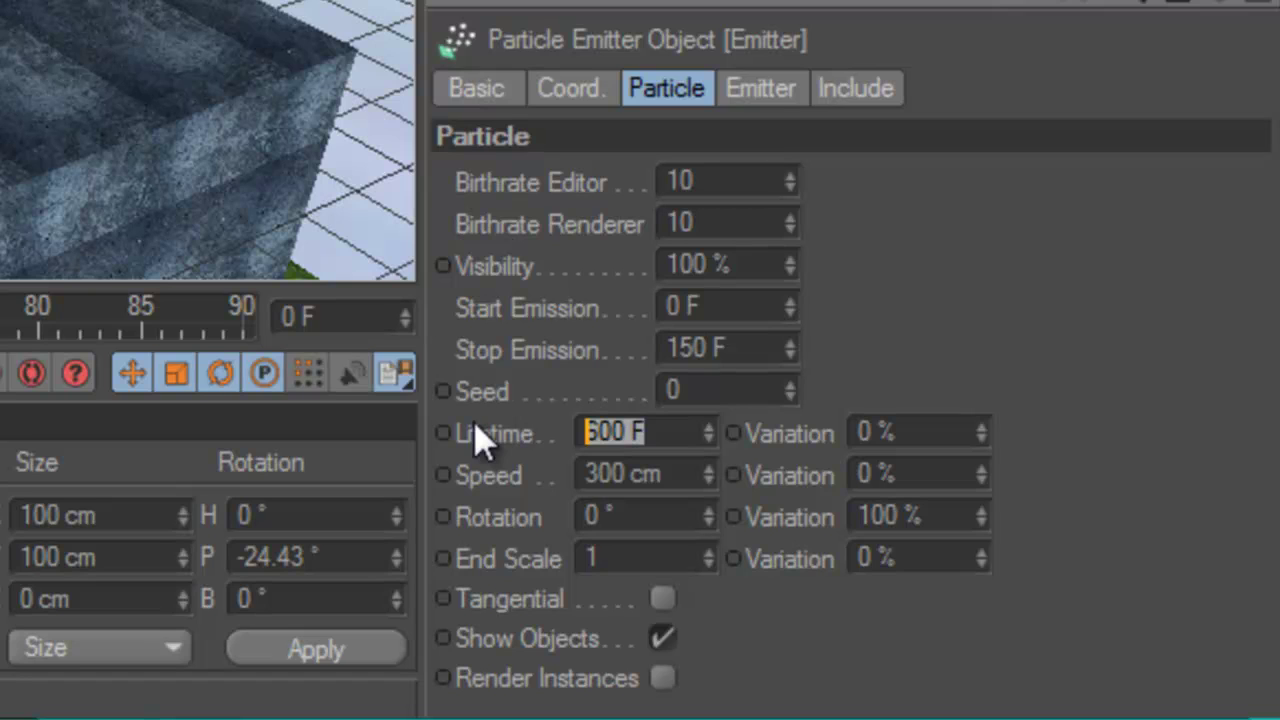
text(100)
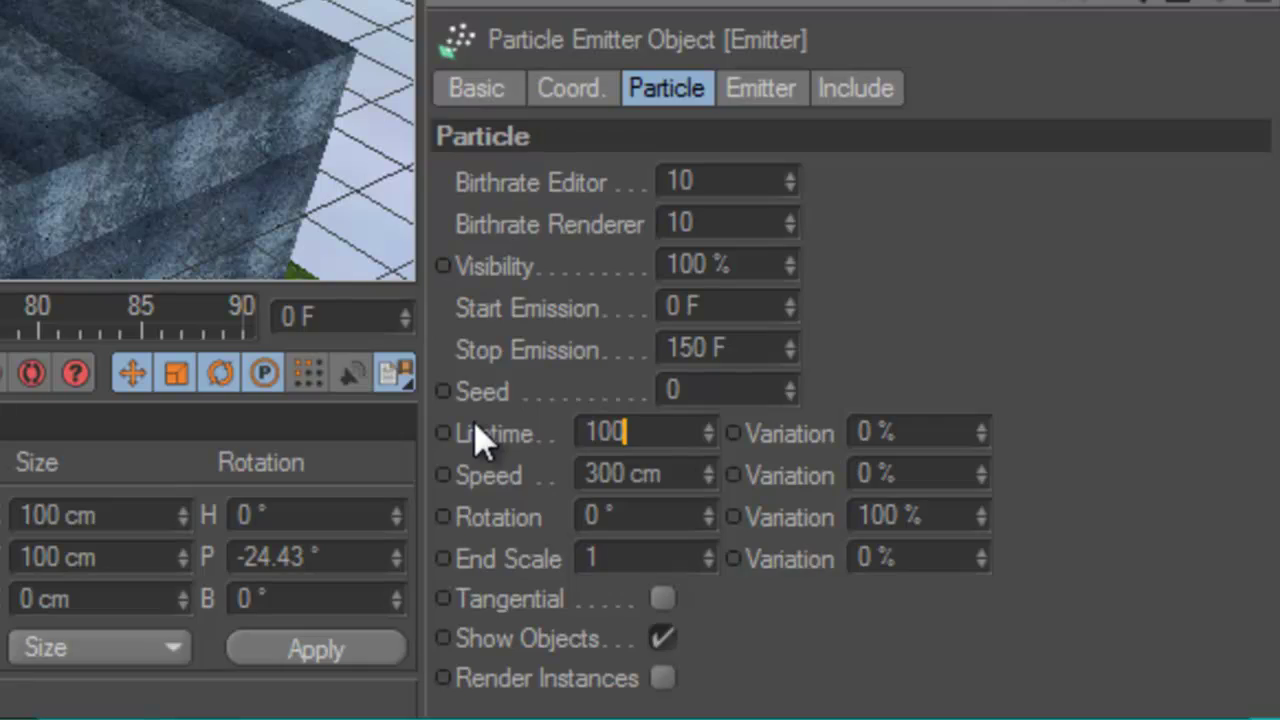
key(Return)
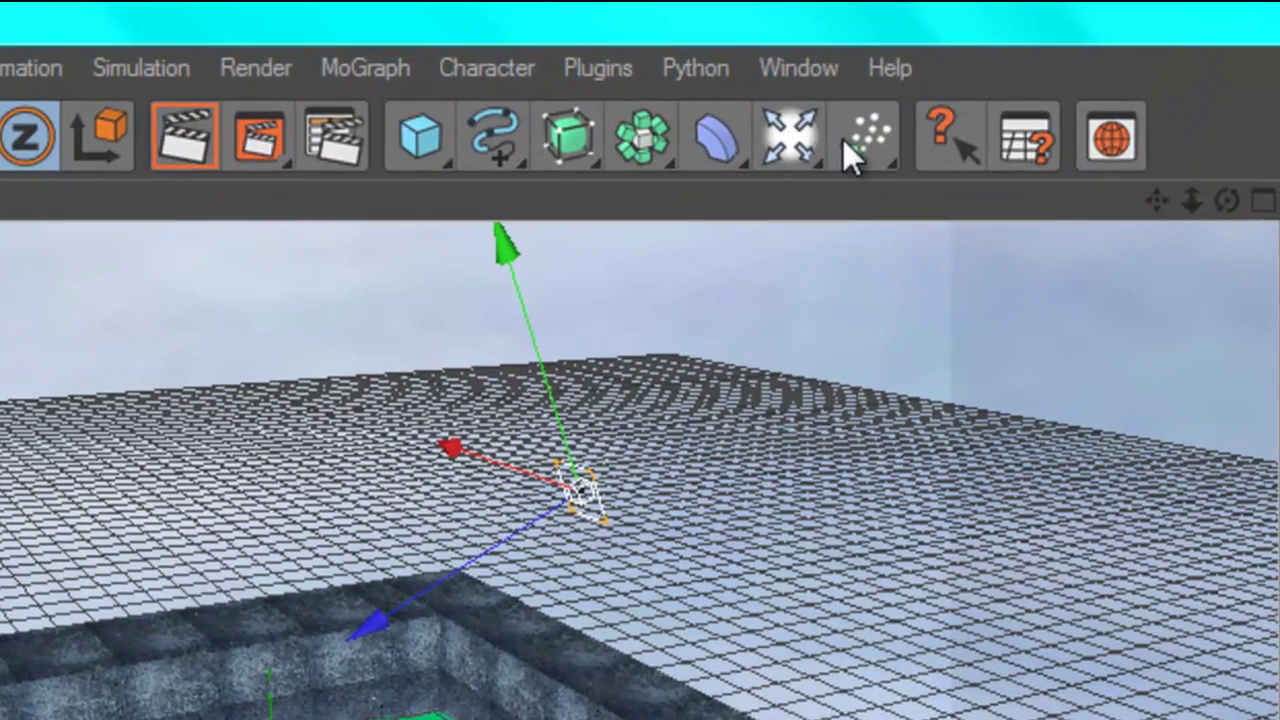
Step: Add a Gravity particle modifier to the scene
click(845, 140)
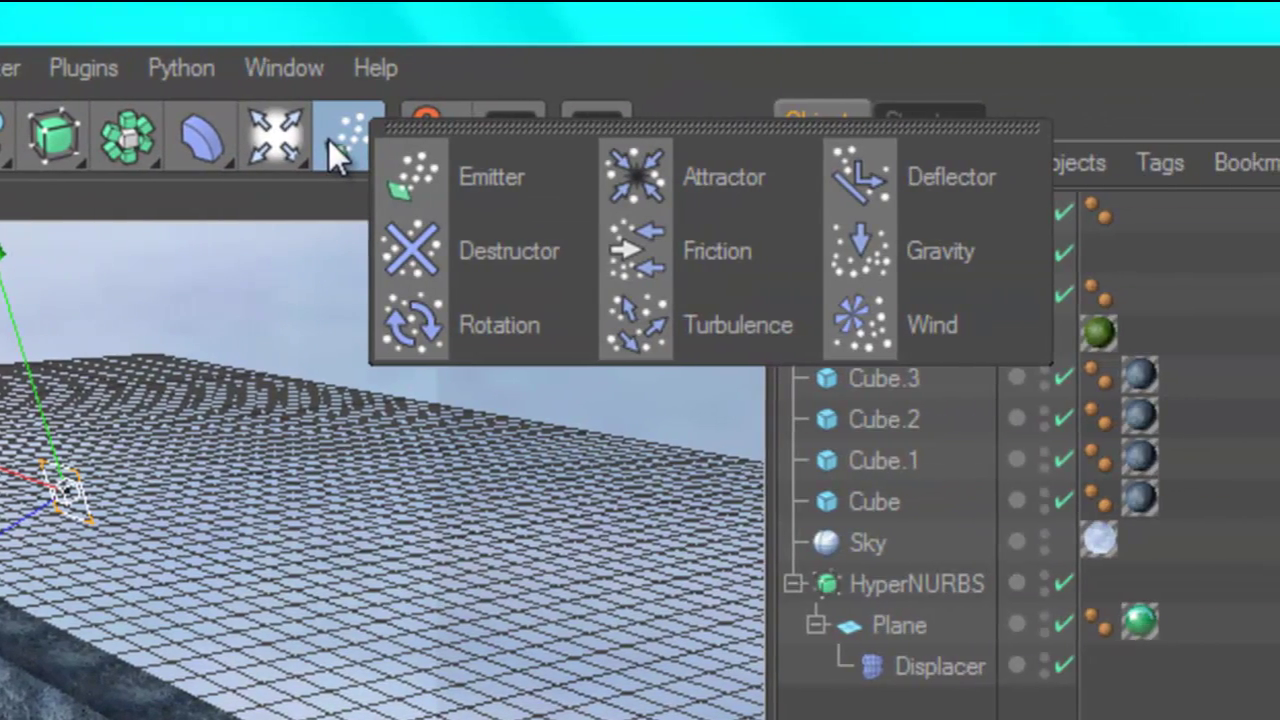
click(836, 245)
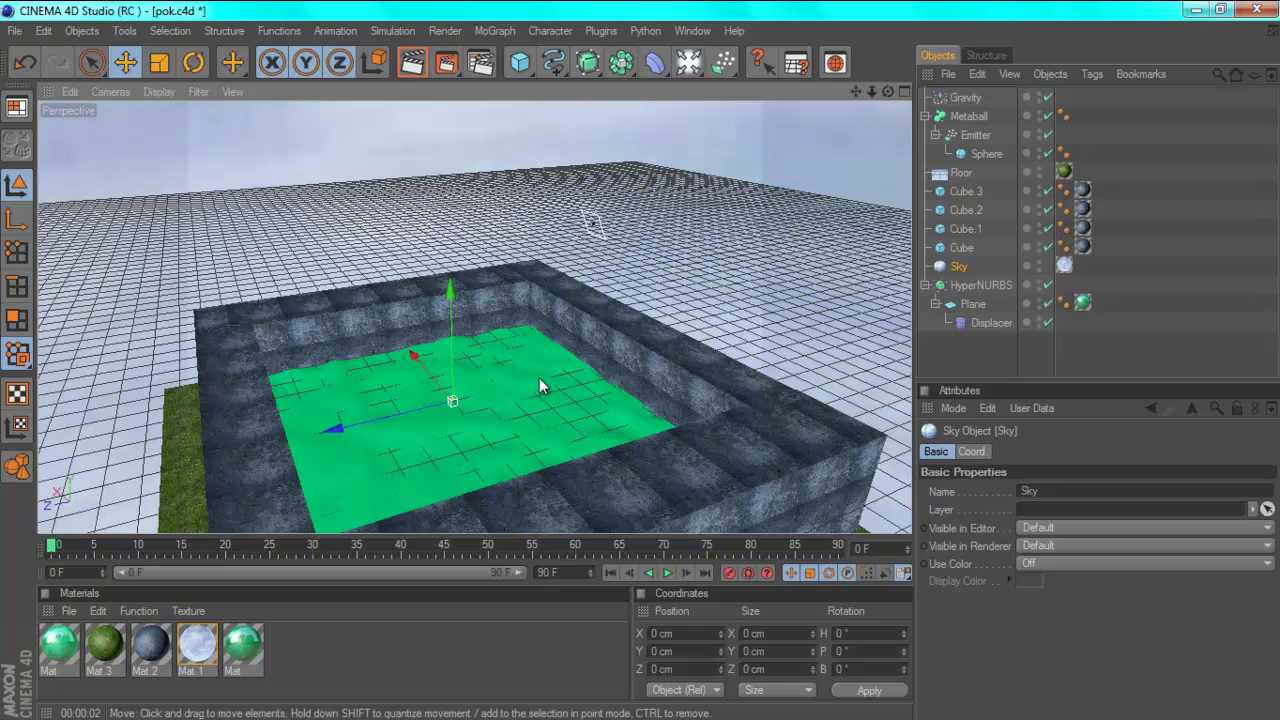
Step: Apply the first green material, Mat, to the Sphere under the Emitter
click(59, 648)
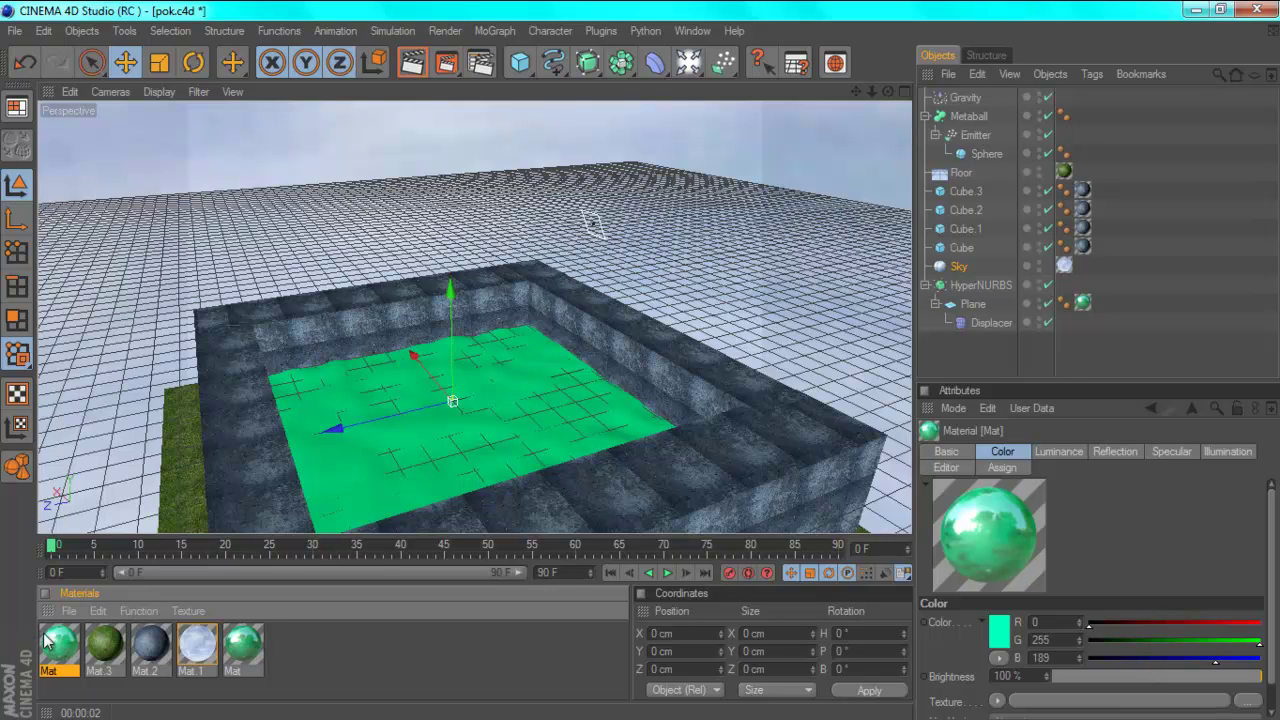
drag(80, 643, 625, 303)
drag(866, 196, 968, 151)
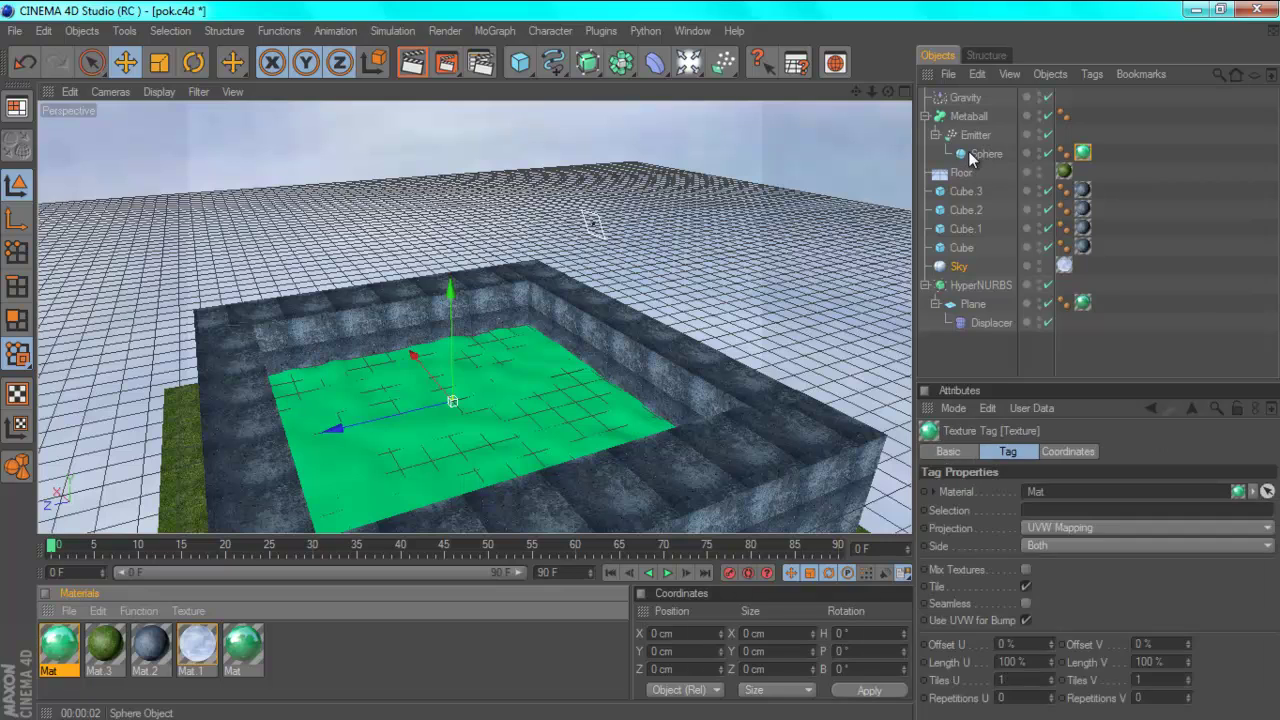
Step: Play the animation to frame 41 and render the view to check the stream's material
click(831, 163)
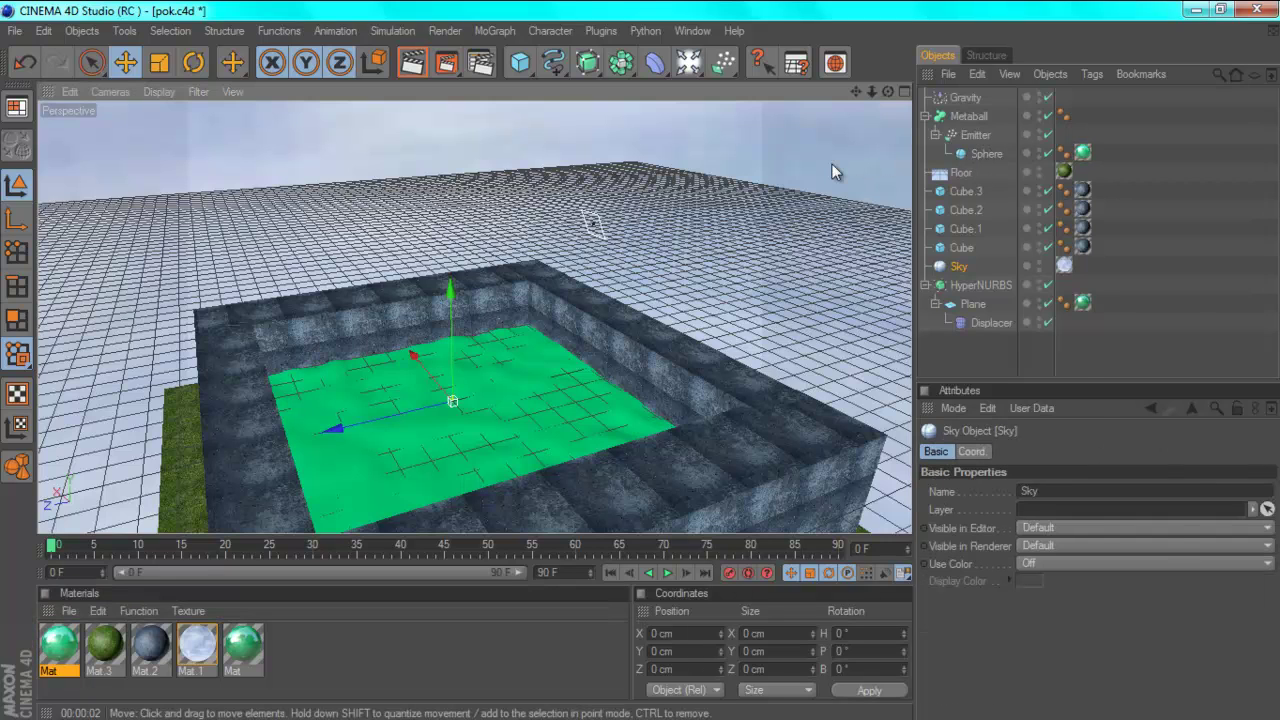
click(668, 573)
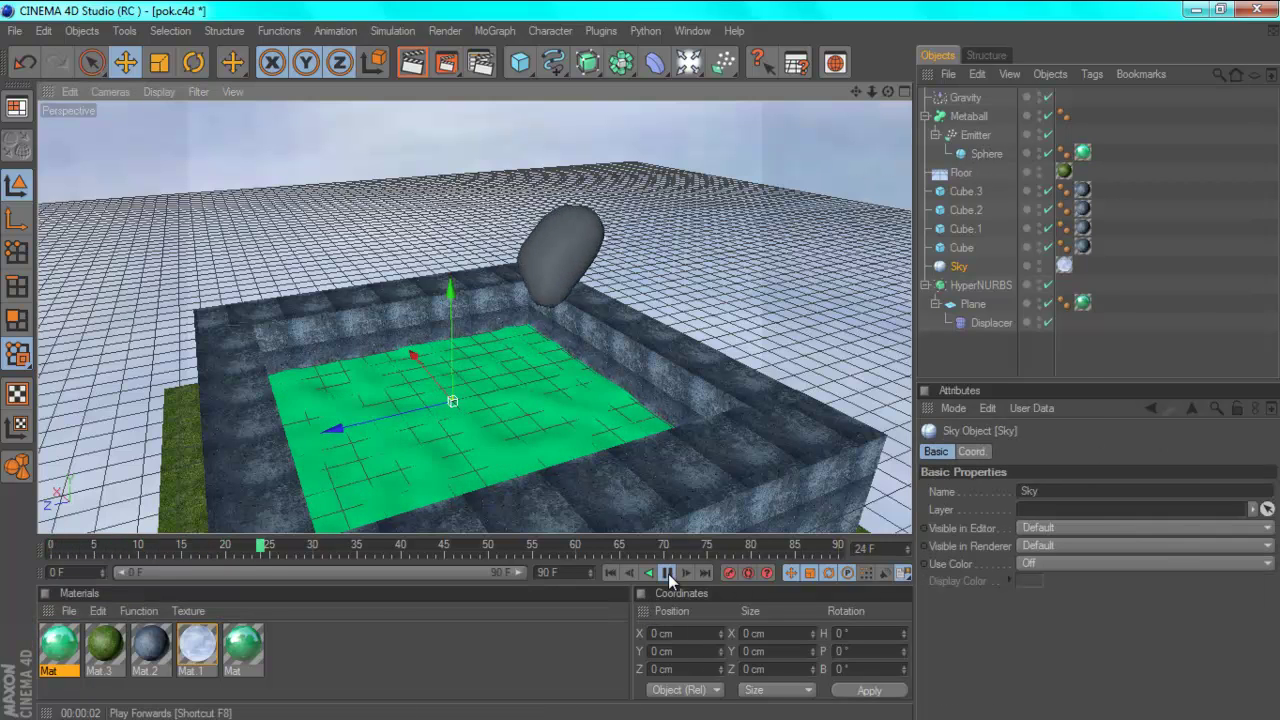
click(668, 573)
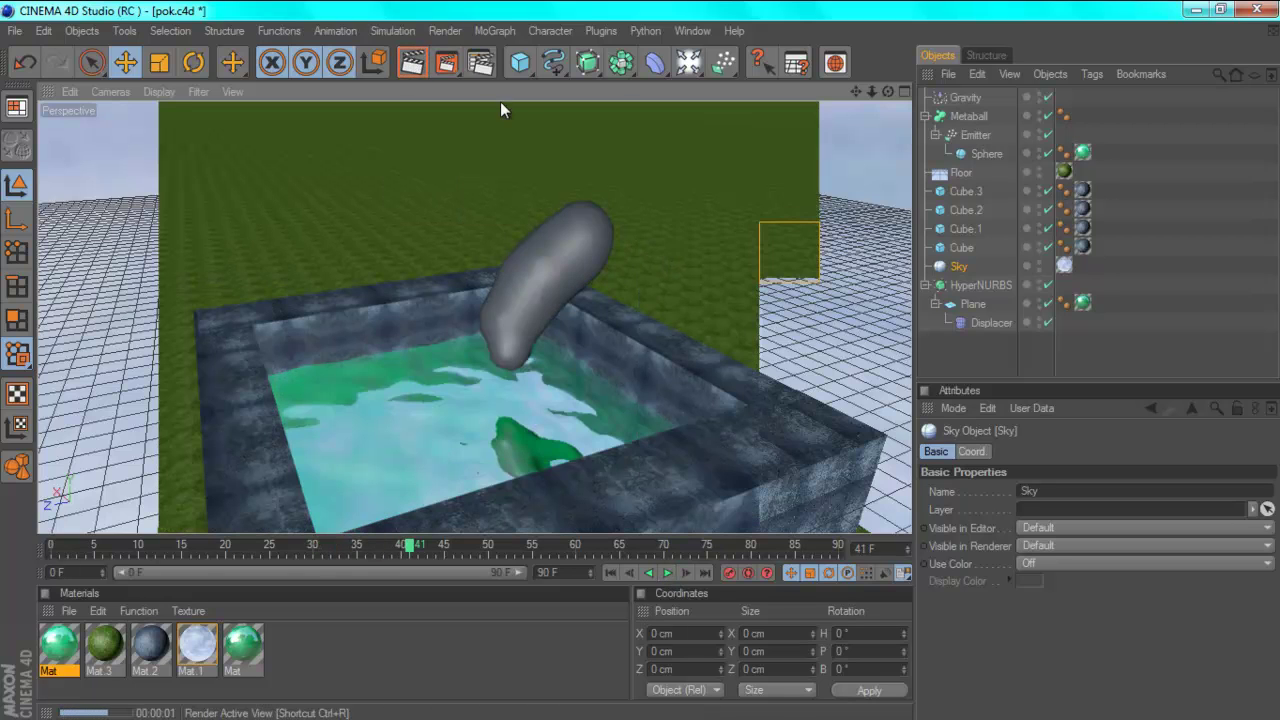
click(692, 188)
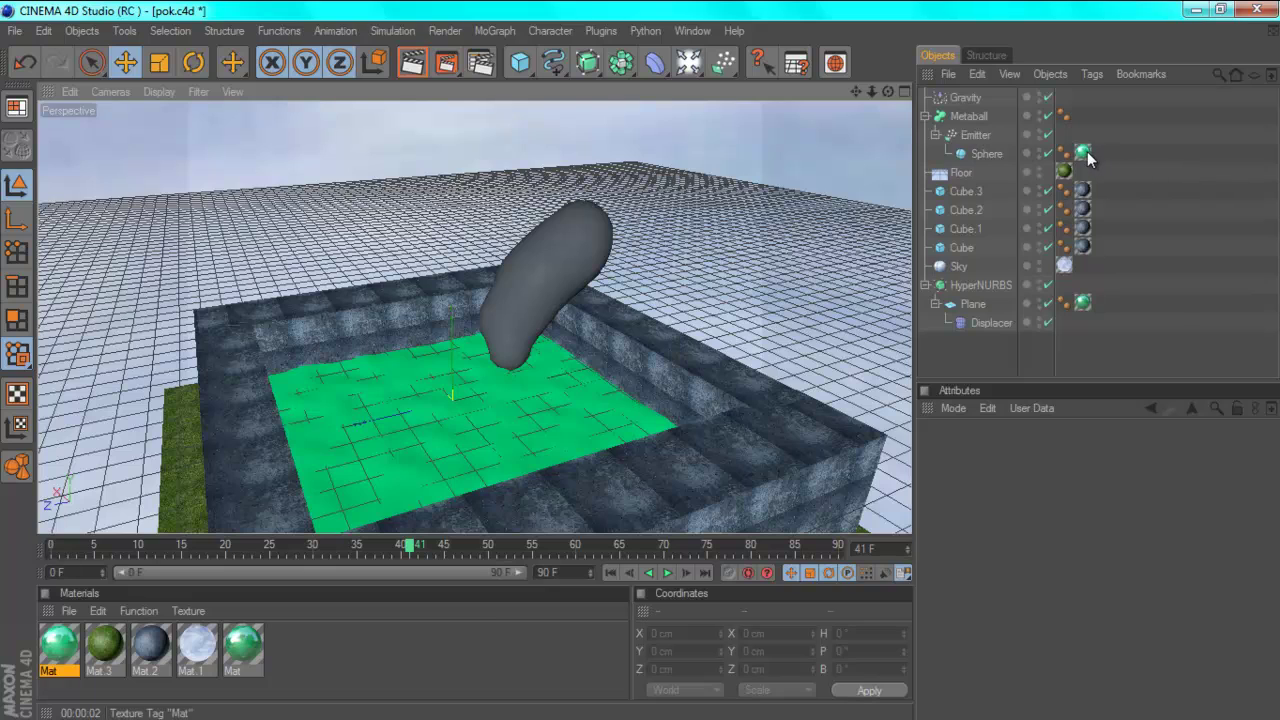
Step: Move the green Mat texture tag from the Sphere to the Metaball and render the view
drag(1079, 115, 1082, 115)
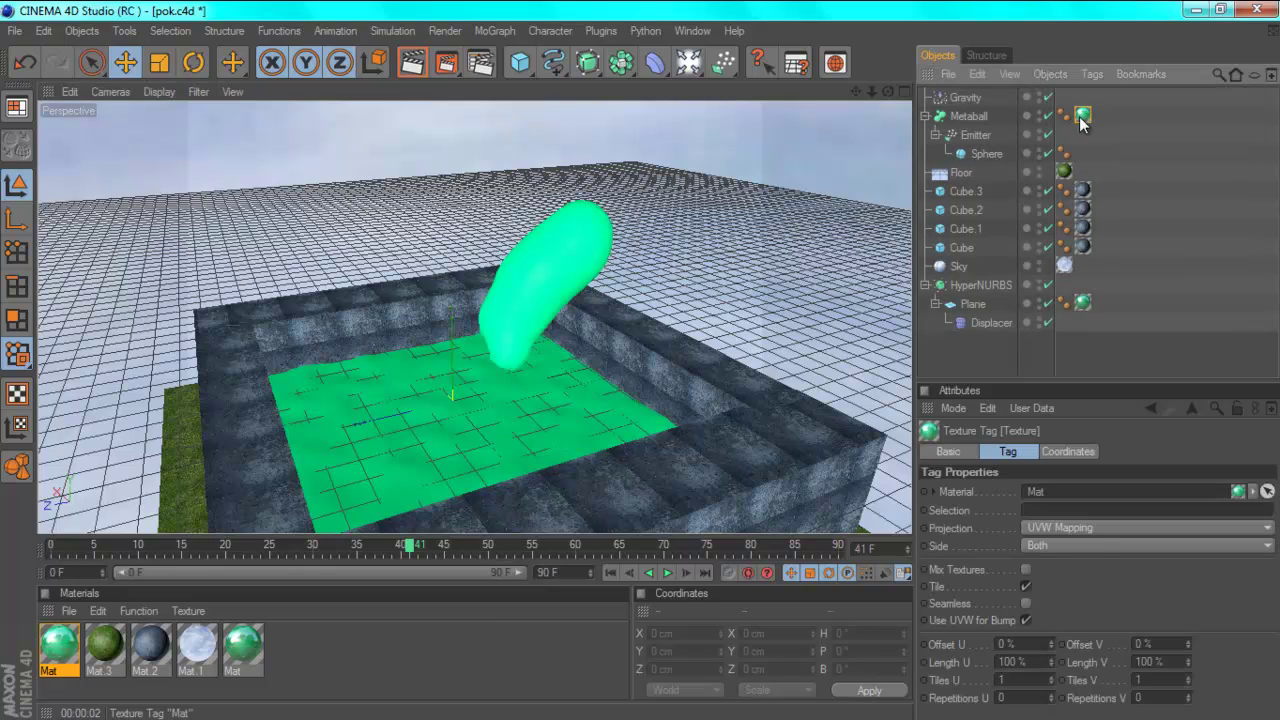
click(728, 141)
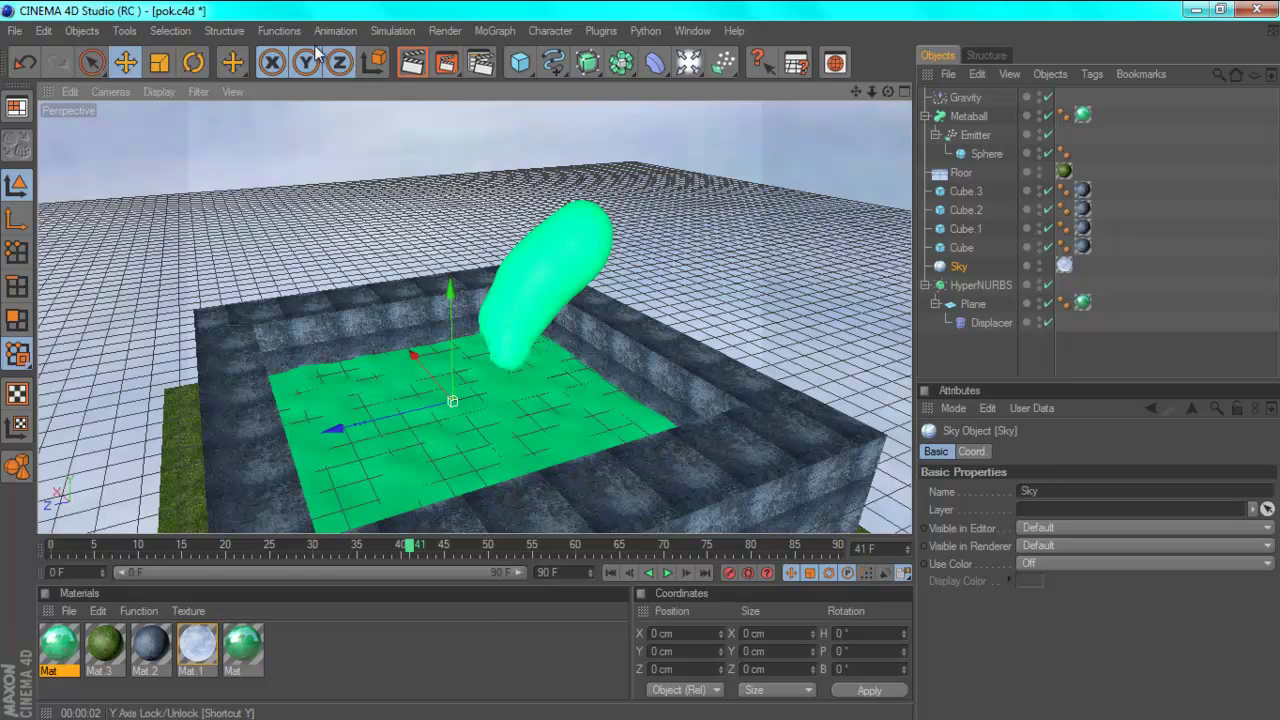
click(410, 64)
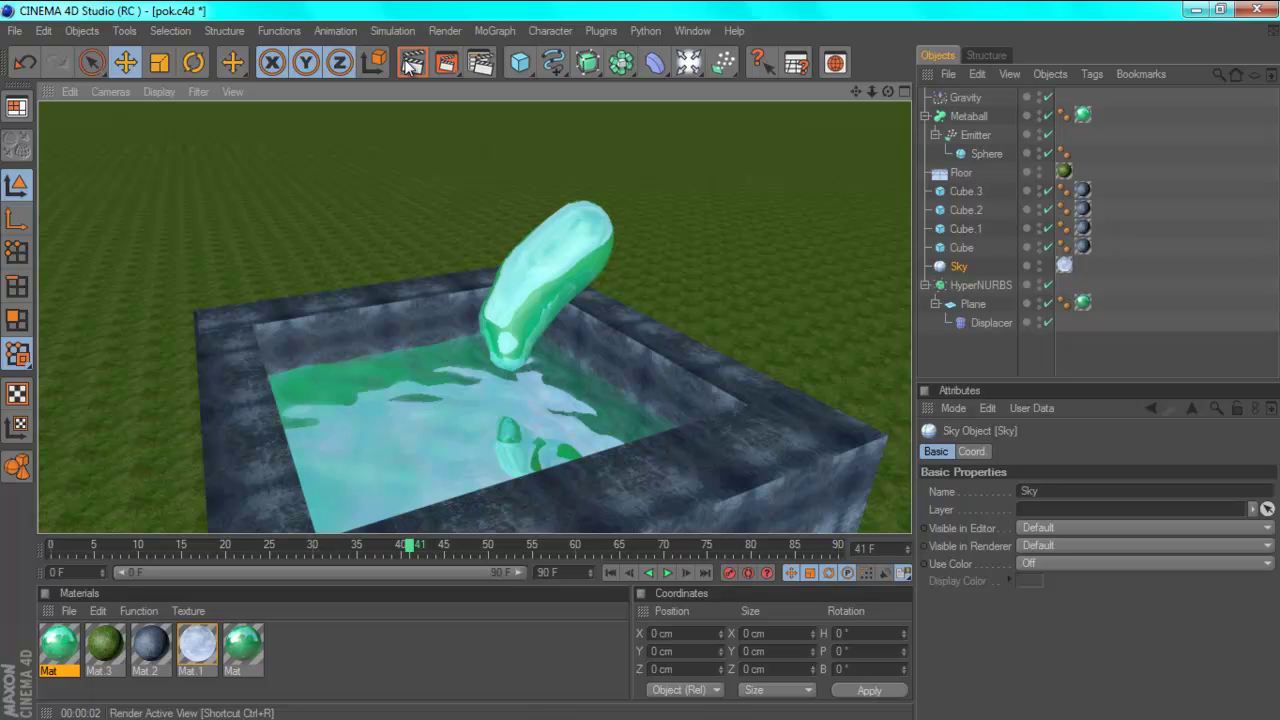
Step: Play the animation on to frame 71 and render the view of the stream reaching the pool
click(665, 573)
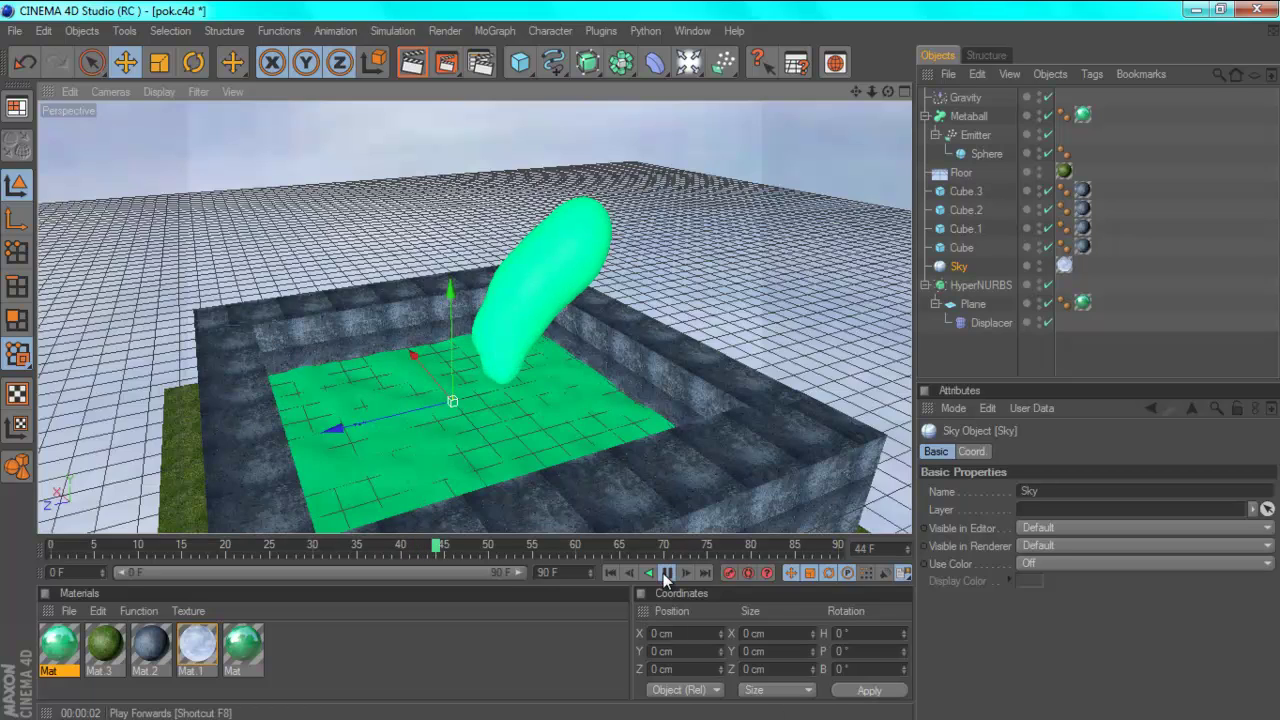
click(665, 573)
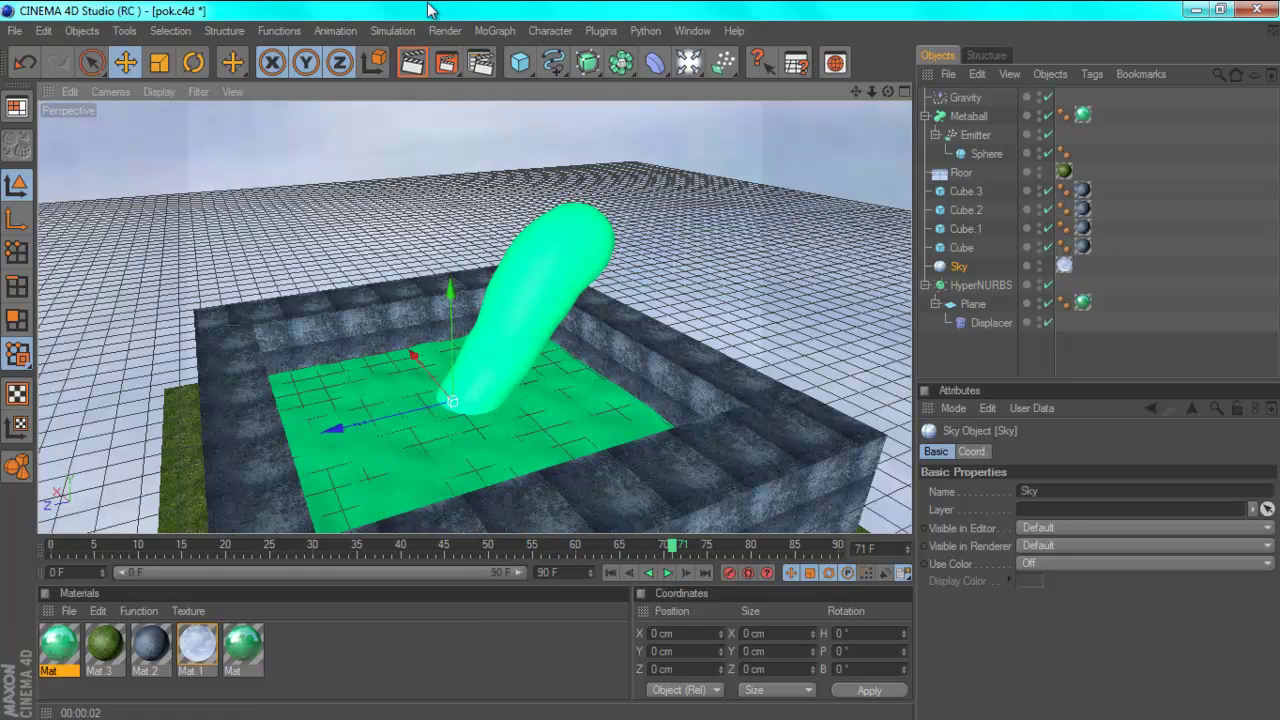
click(412, 63)
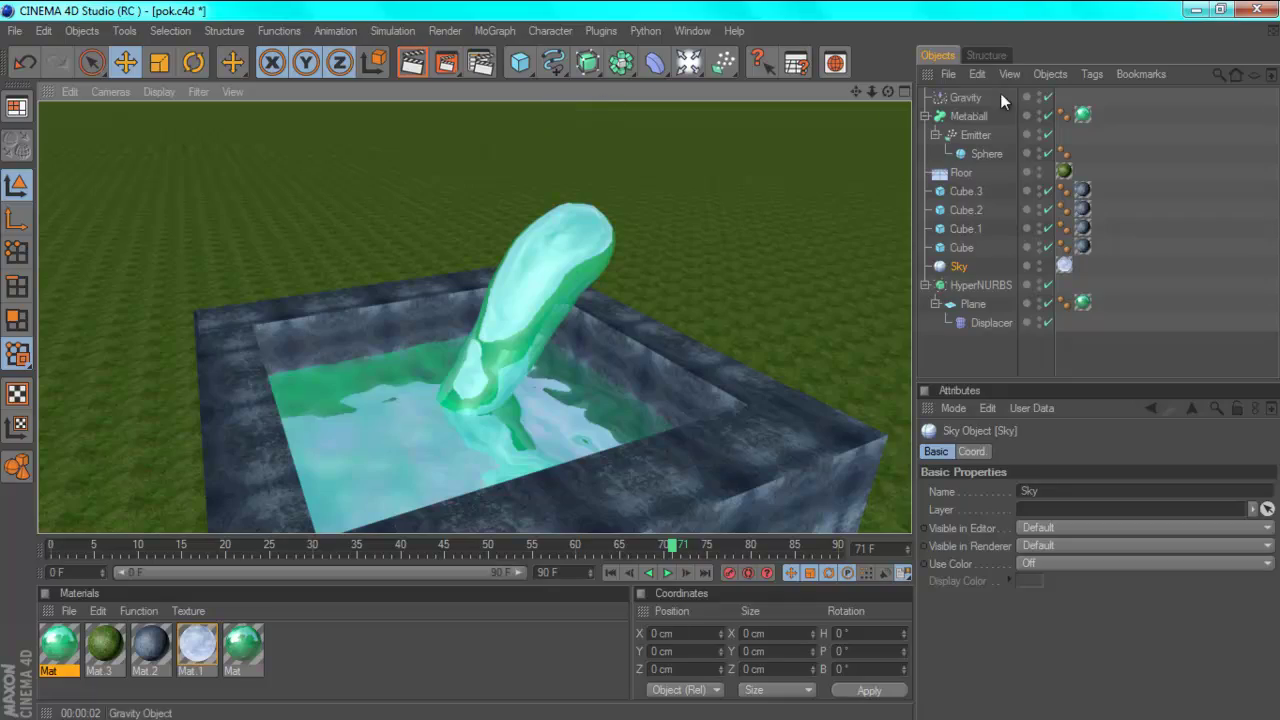
Step: Render the stream and pool from a raised angle on the opposite side, and return to a frontal view of the pool
drag(883, 88, 772, 147)
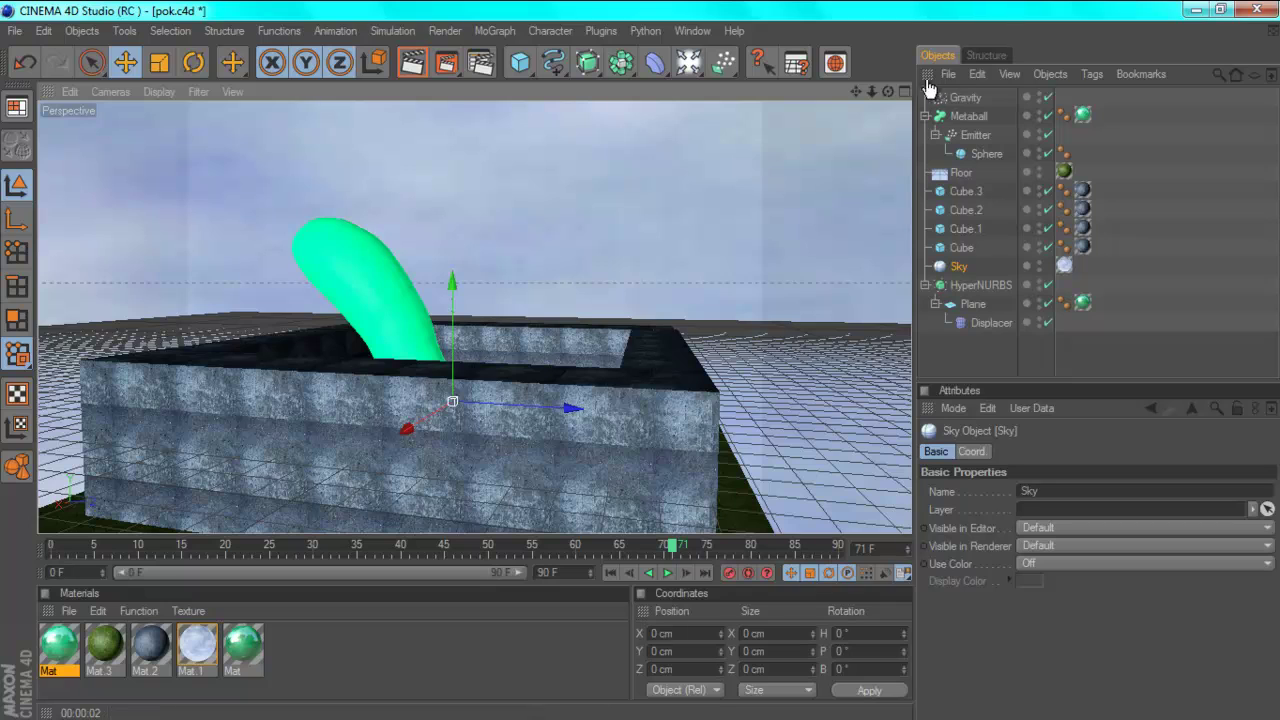
drag(888, 91, 806, 241)
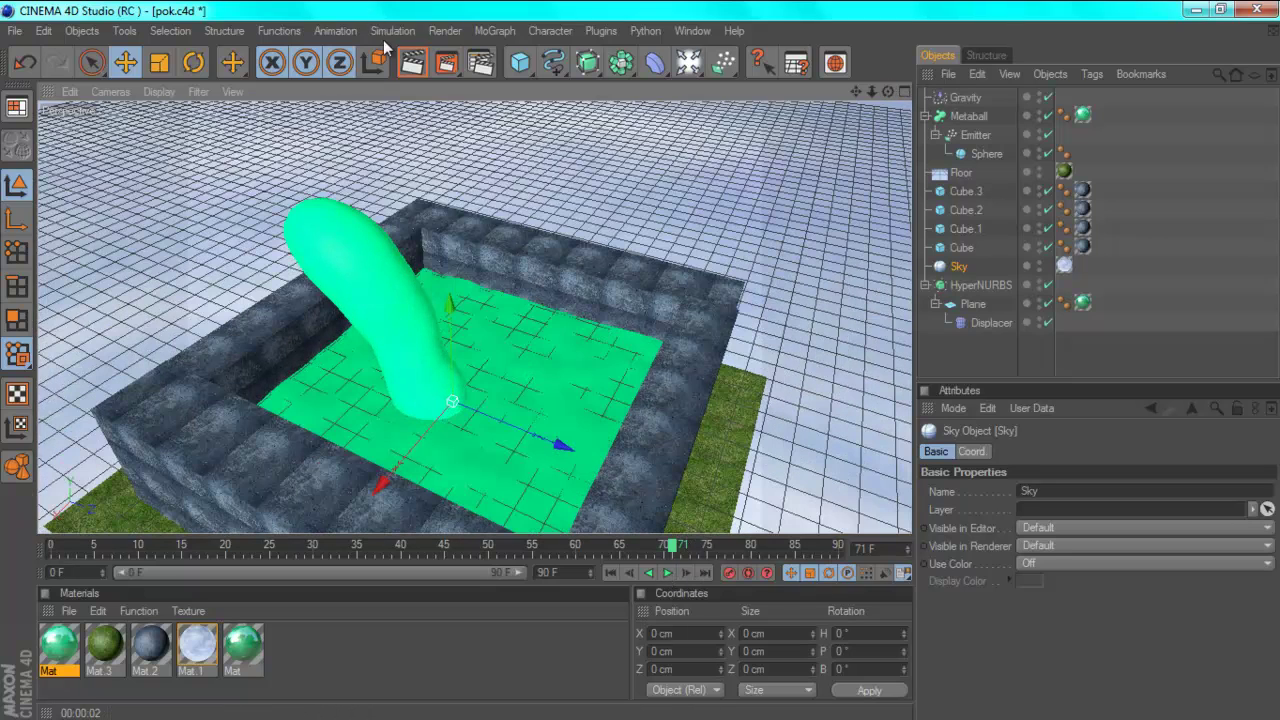
click(410, 62)
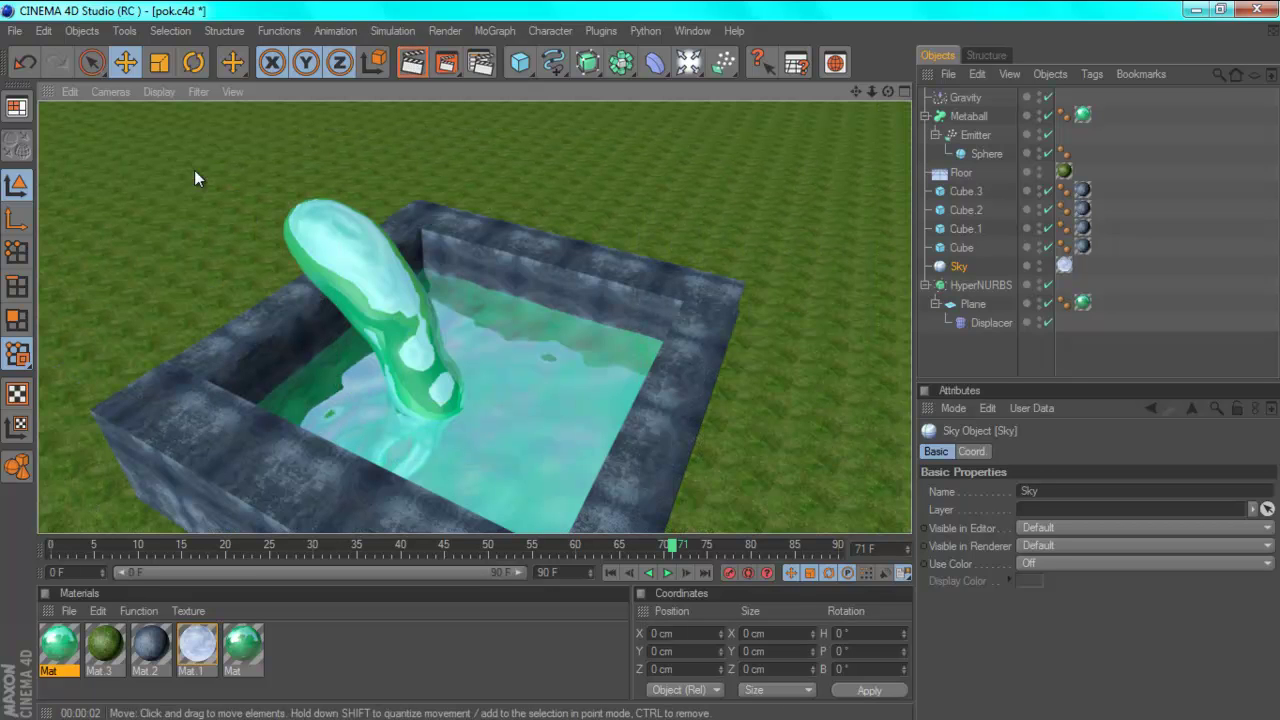
click(632, 151)
drag(889, 91, 651, 366)
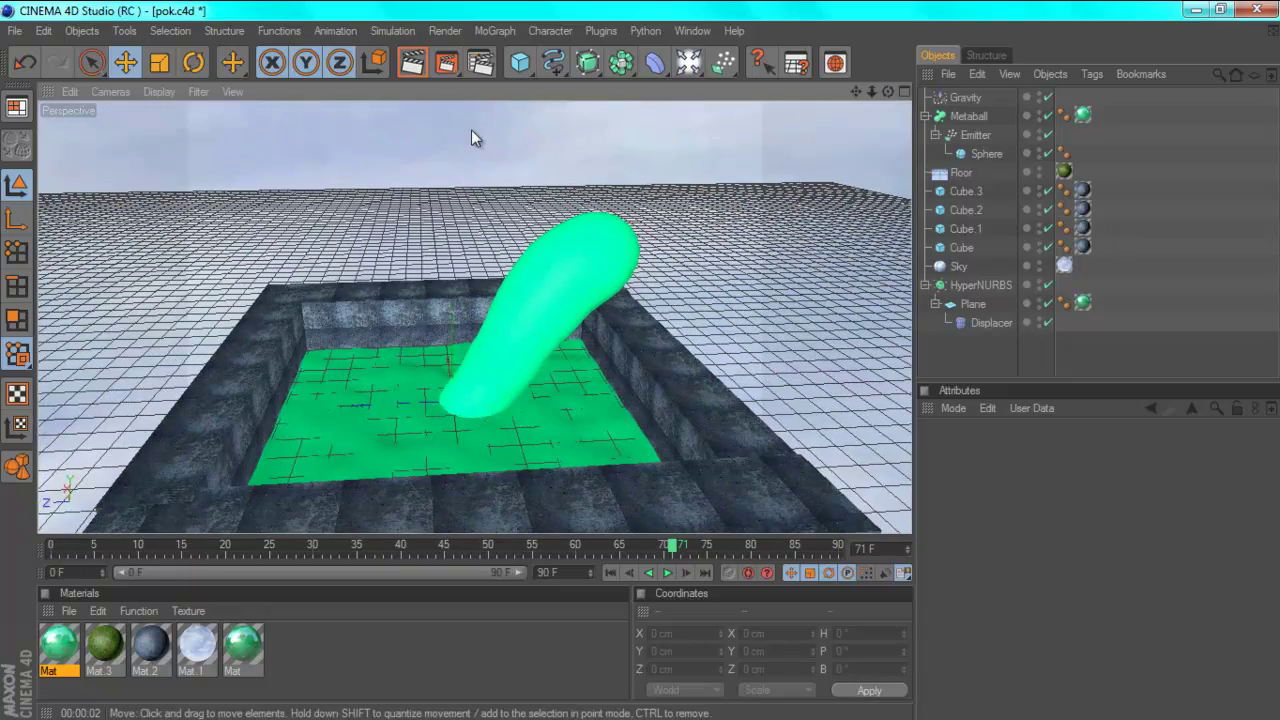